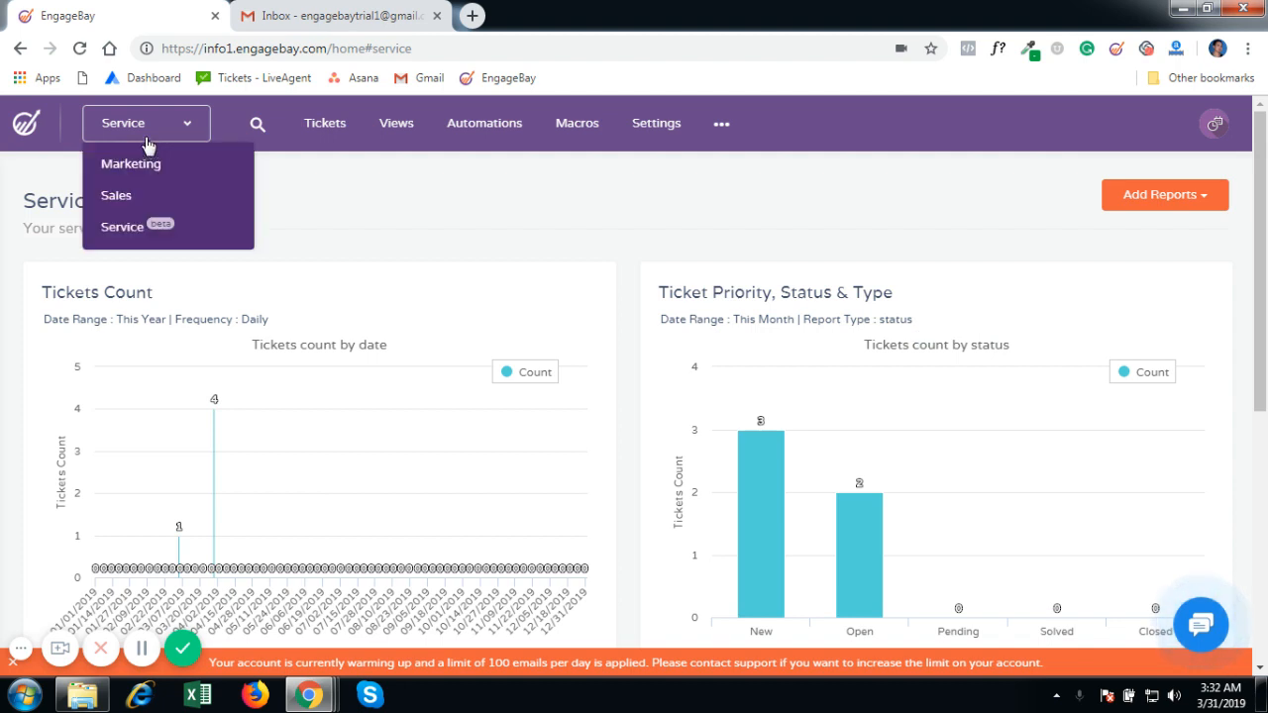
Create a new macro named "Urgent" in the Service section
{"action": "left_click", "coordinate": [148, 243]}
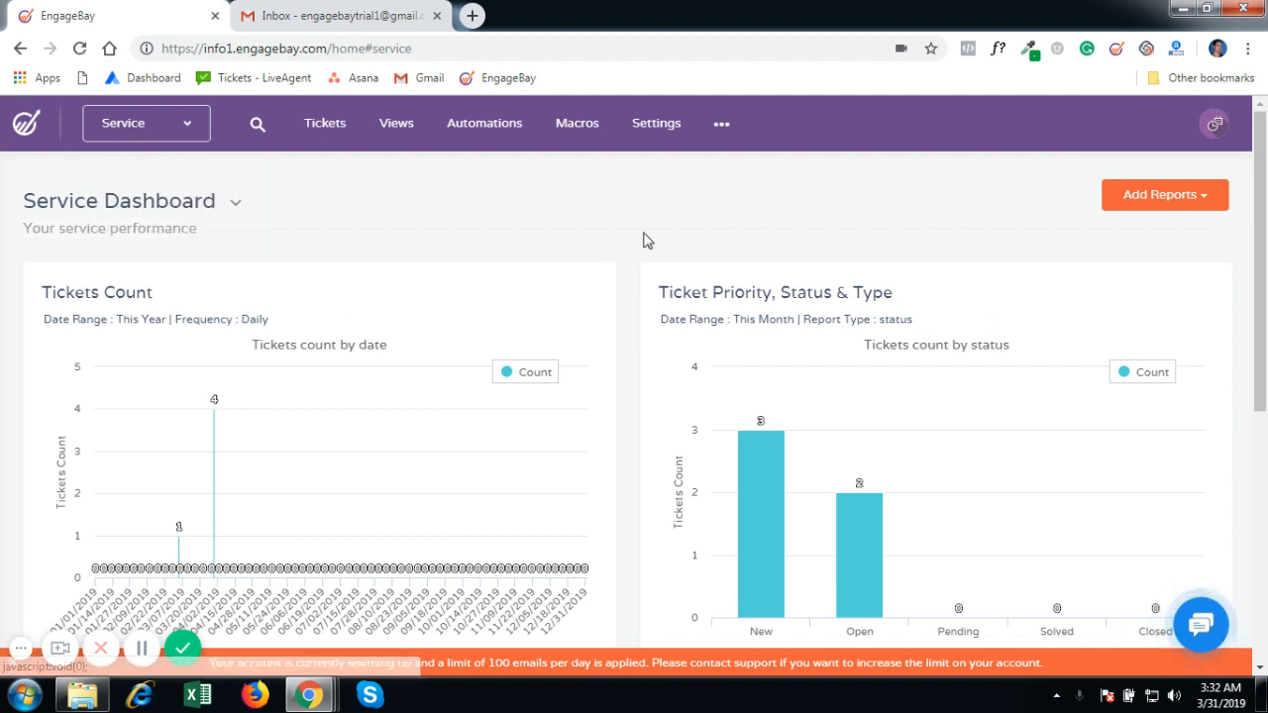
{"action": "left_click", "coordinate": [584, 126]}
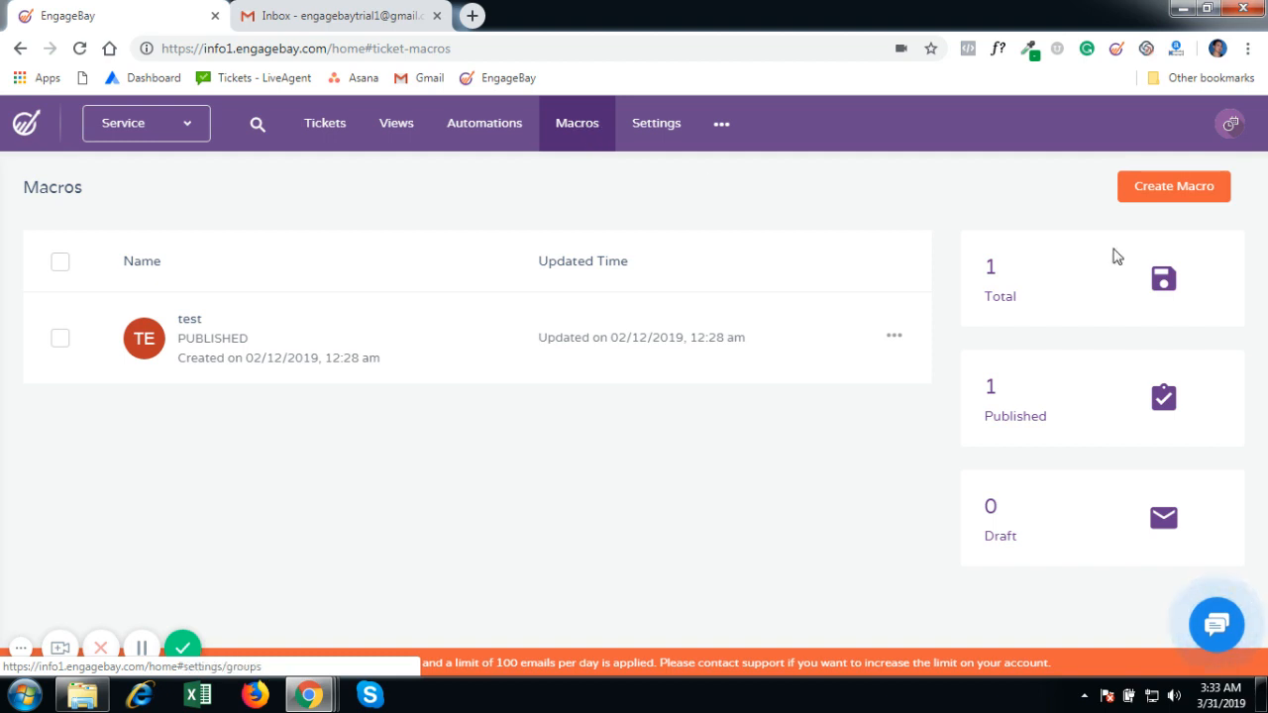
{"action": "left_click", "coordinate": [1181, 198]}
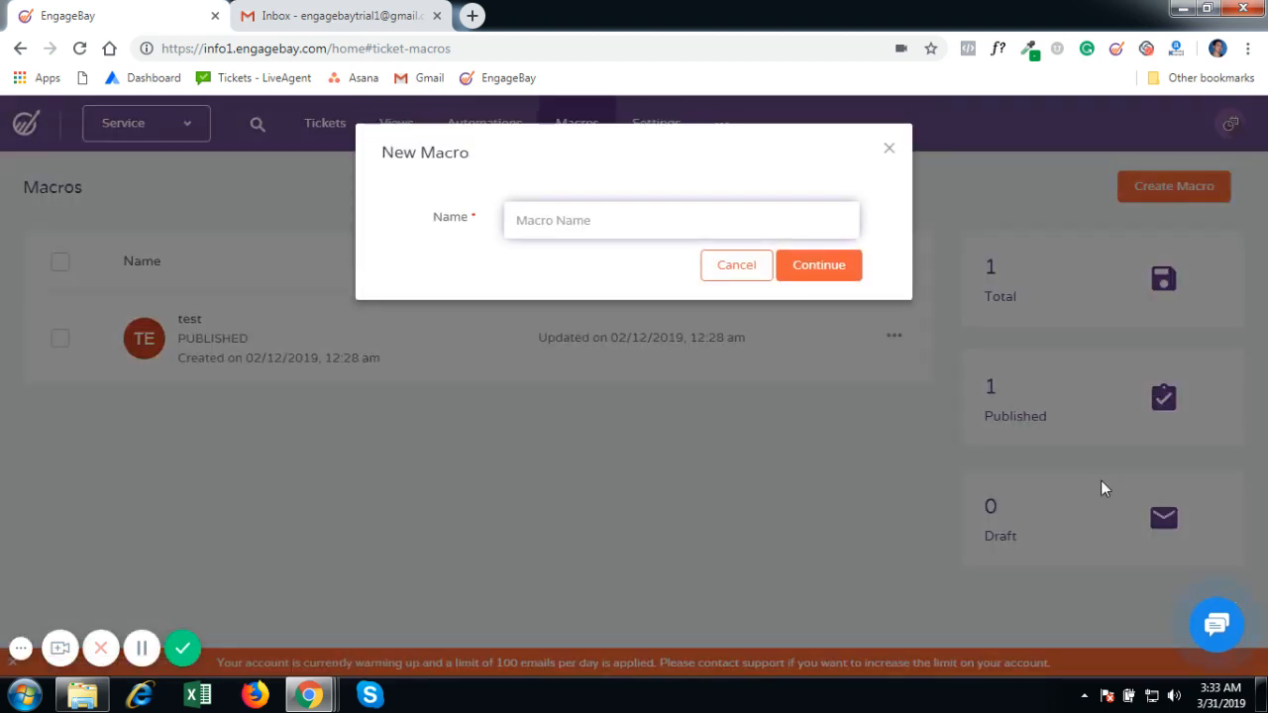
{"action": "type", "text": "Urgent"}
{"action": "left_click", "coordinate": [821, 269]}
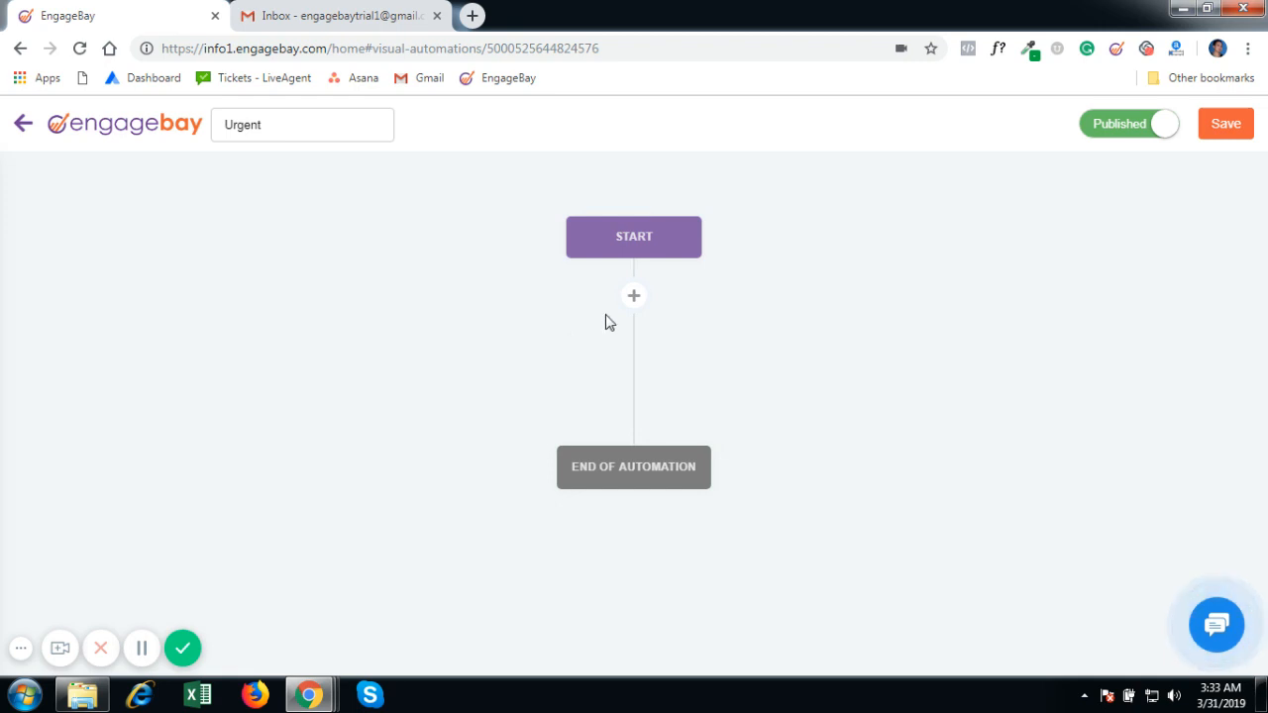
Add a Set ticket priority action with the priority Urgent directly below the start node
{"action": "left_click", "coordinate": [633, 297]}
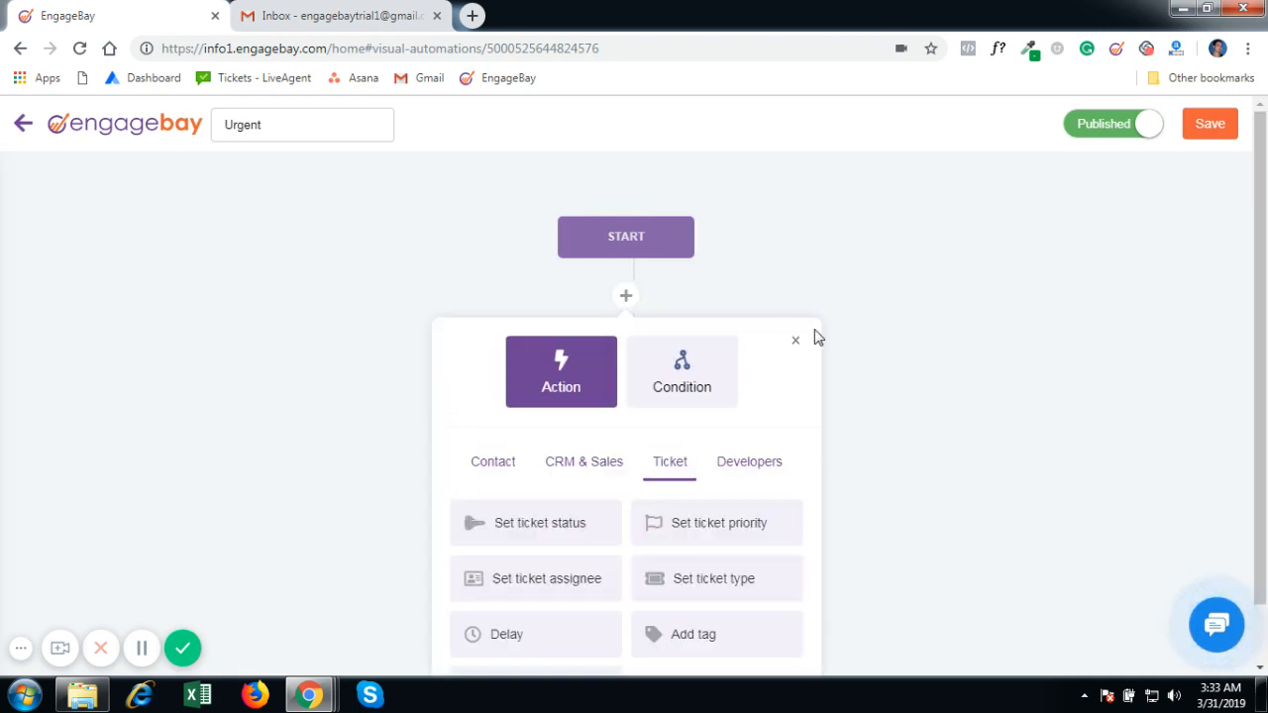
{"action": "scroll", "coordinate": [814, 338], "scroll_direction": "down", "scroll_amount": 1}
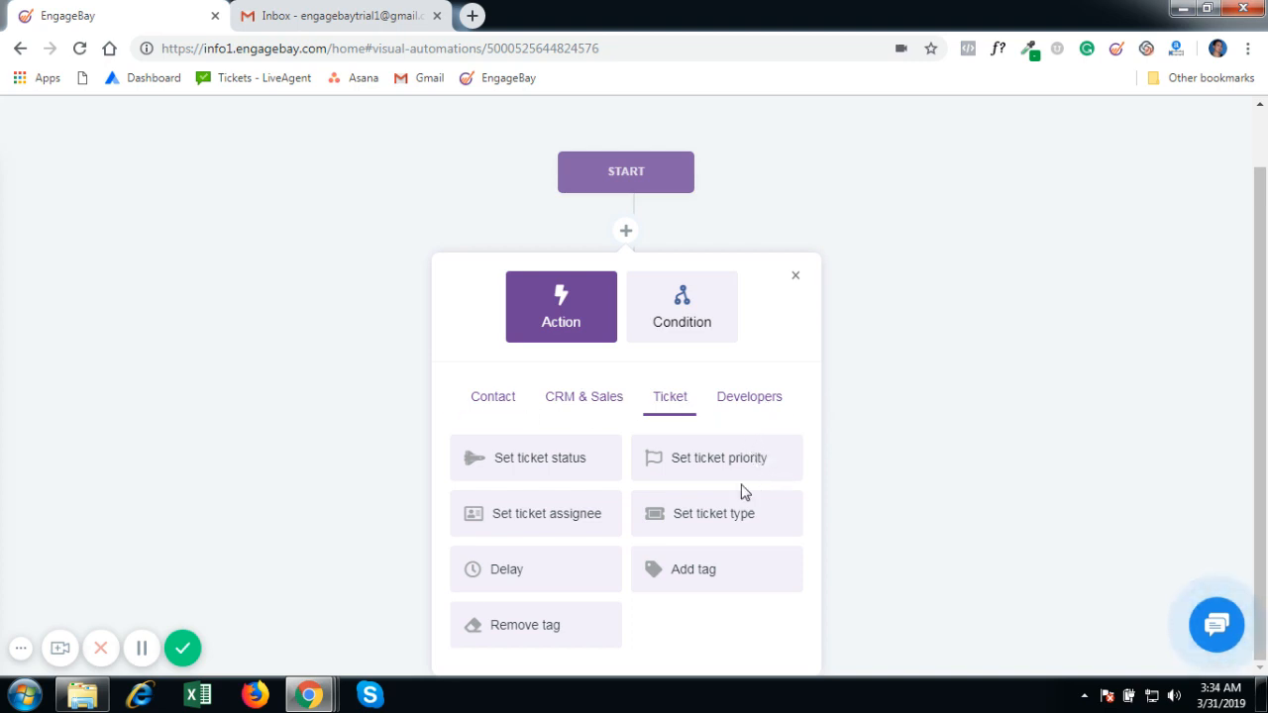
{"action": "left_click", "coordinate": [713, 467]}
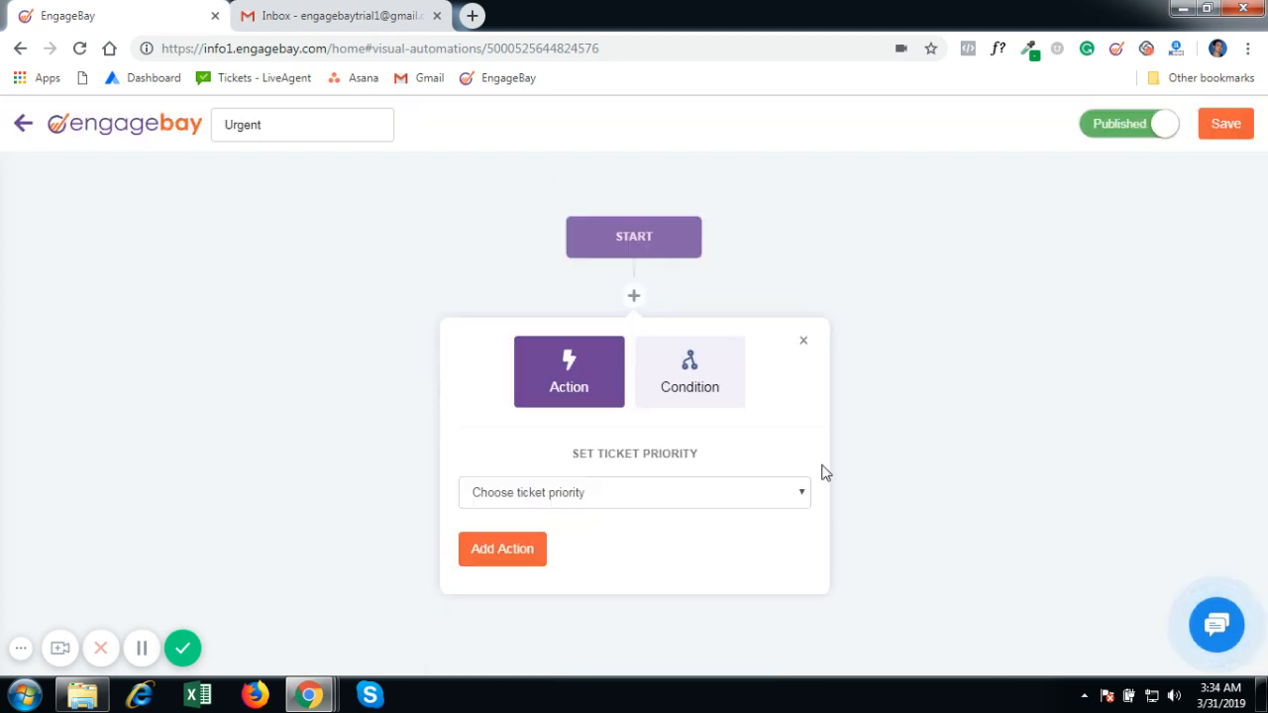
{"action": "left_click", "coordinate": [714, 495]}
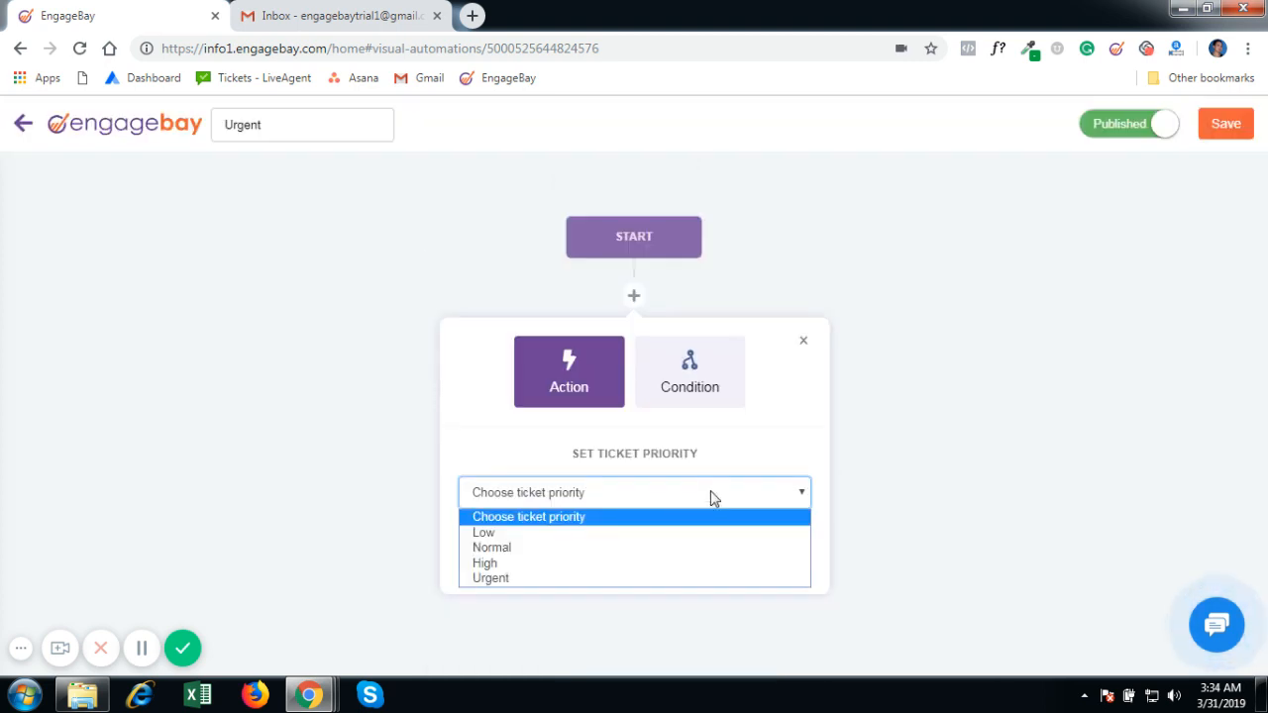
{"action": "left_click", "coordinate": [515, 580]}
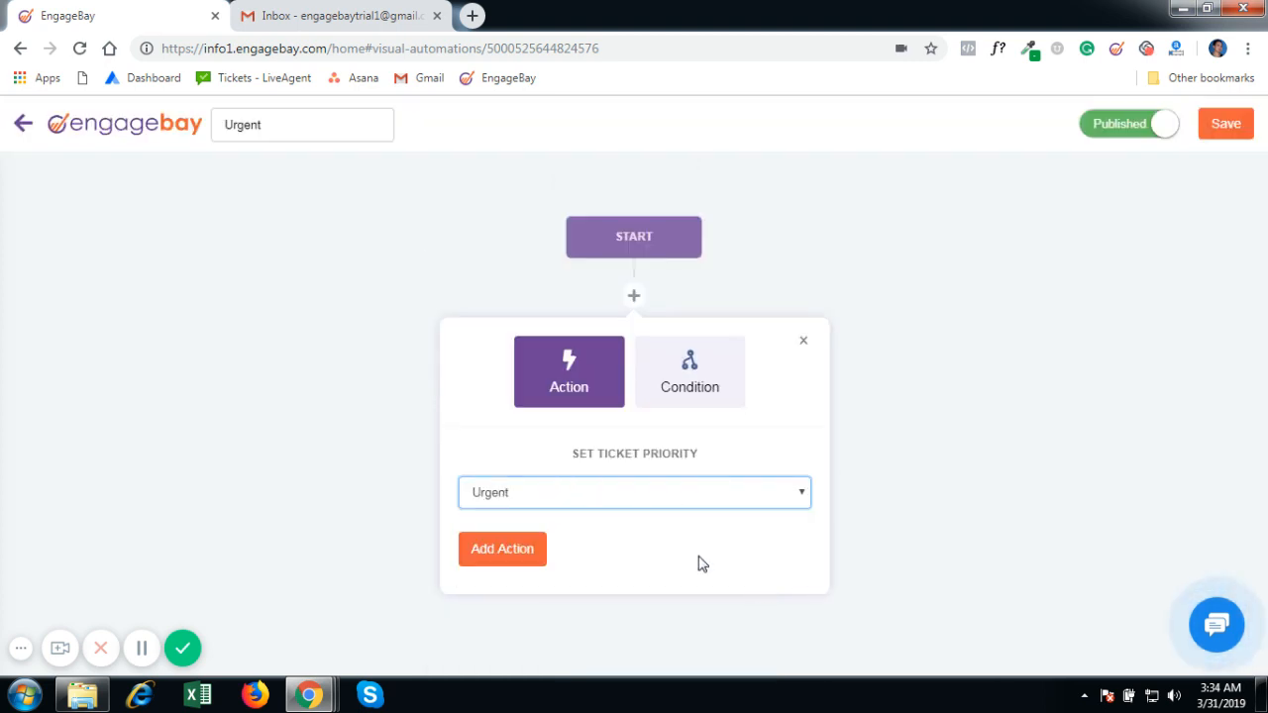
{"action": "left_click", "coordinate": [502, 548]}
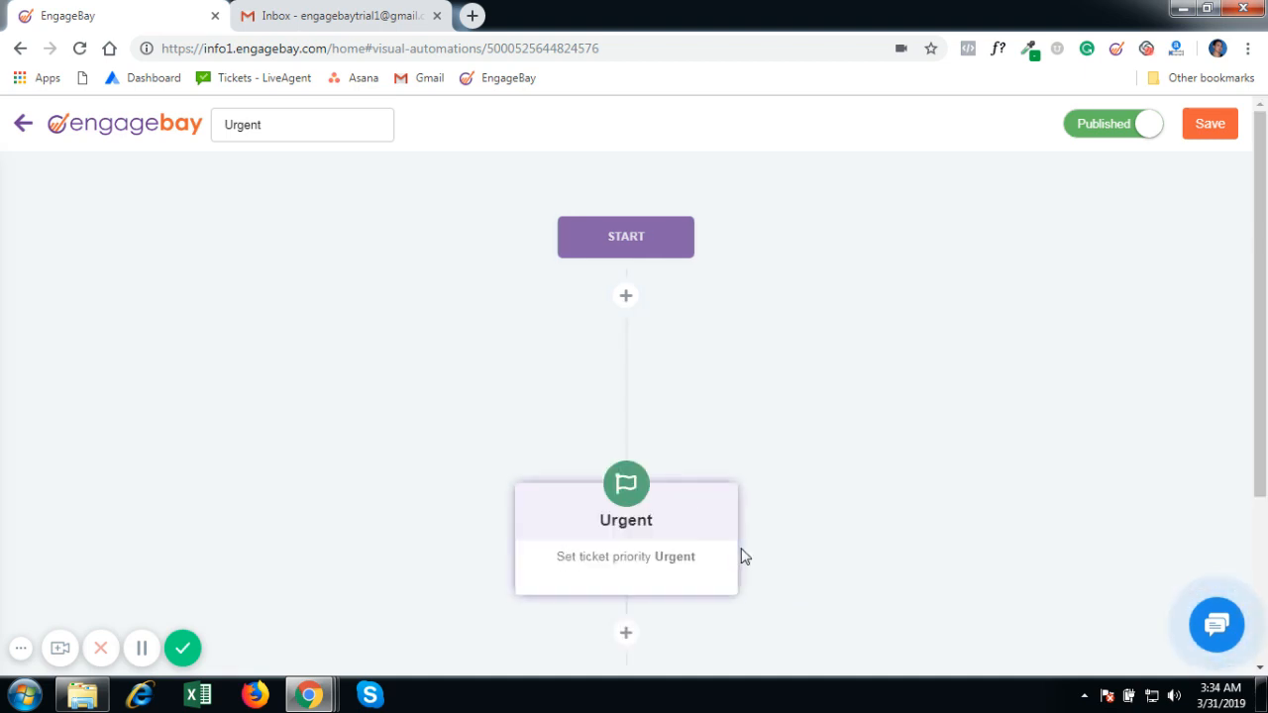
Start a contact-related Send email action below the ticket priority action
{"action": "scroll", "coordinate": [741, 555], "scroll_direction": "down", "scroll_amount": 3}
{"action": "left_click", "coordinate": [626, 386]}
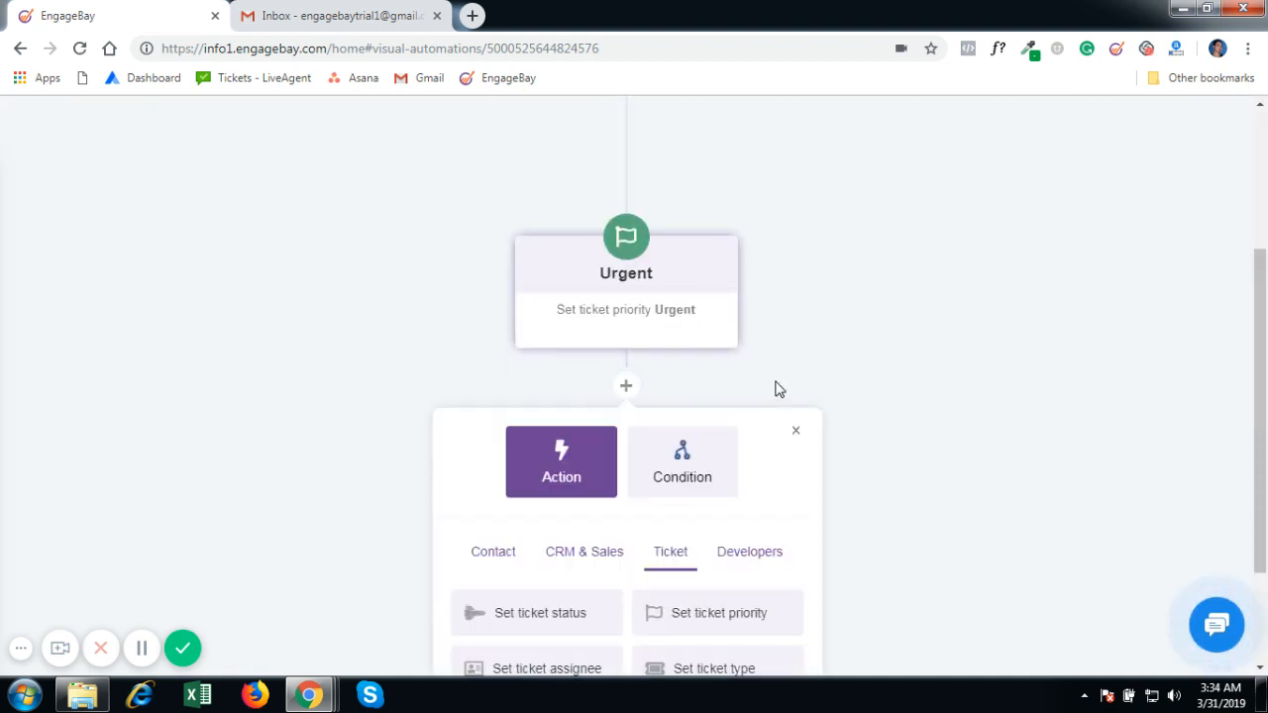
{"action": "scroll", "coordinate": [776, 387], "scroll_direction": "down", "scroll_amount": 2}
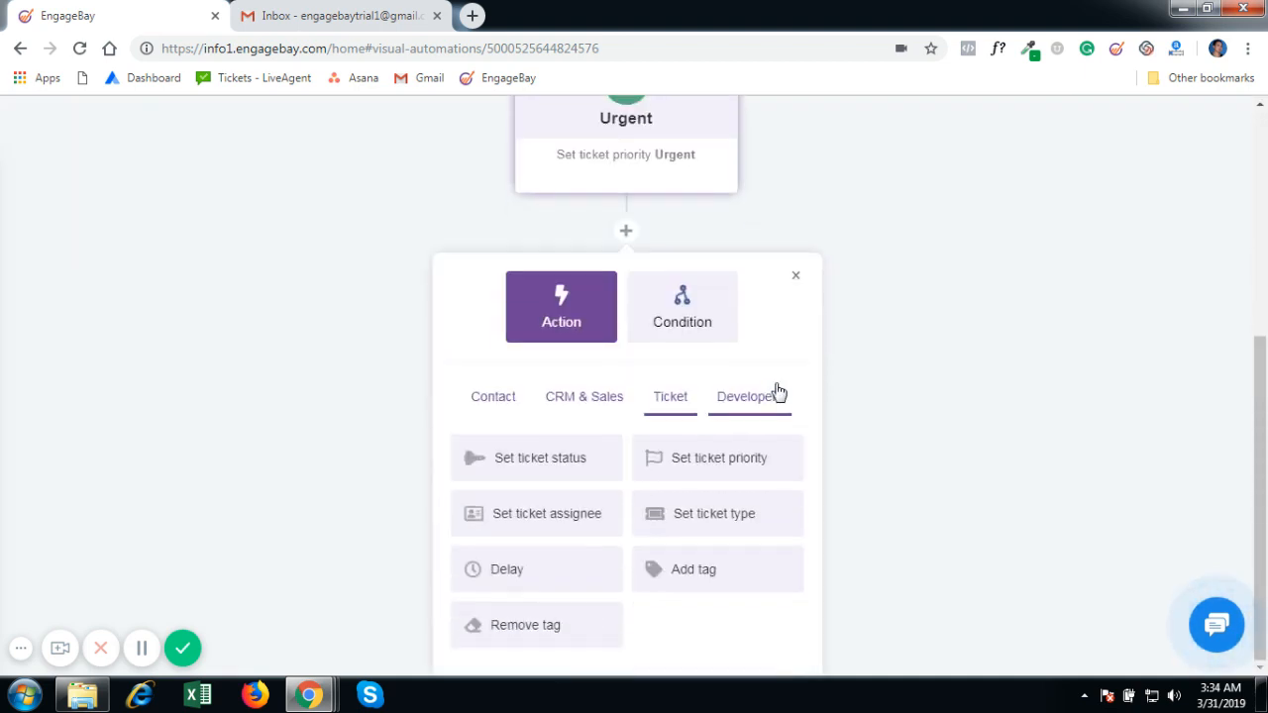
{"action": "left_click", "coordinate": [500, 400]}
{"action": "scroll", "coordinate": [710, 387], "scroll_direction": "down", "scroll_amount": 2}
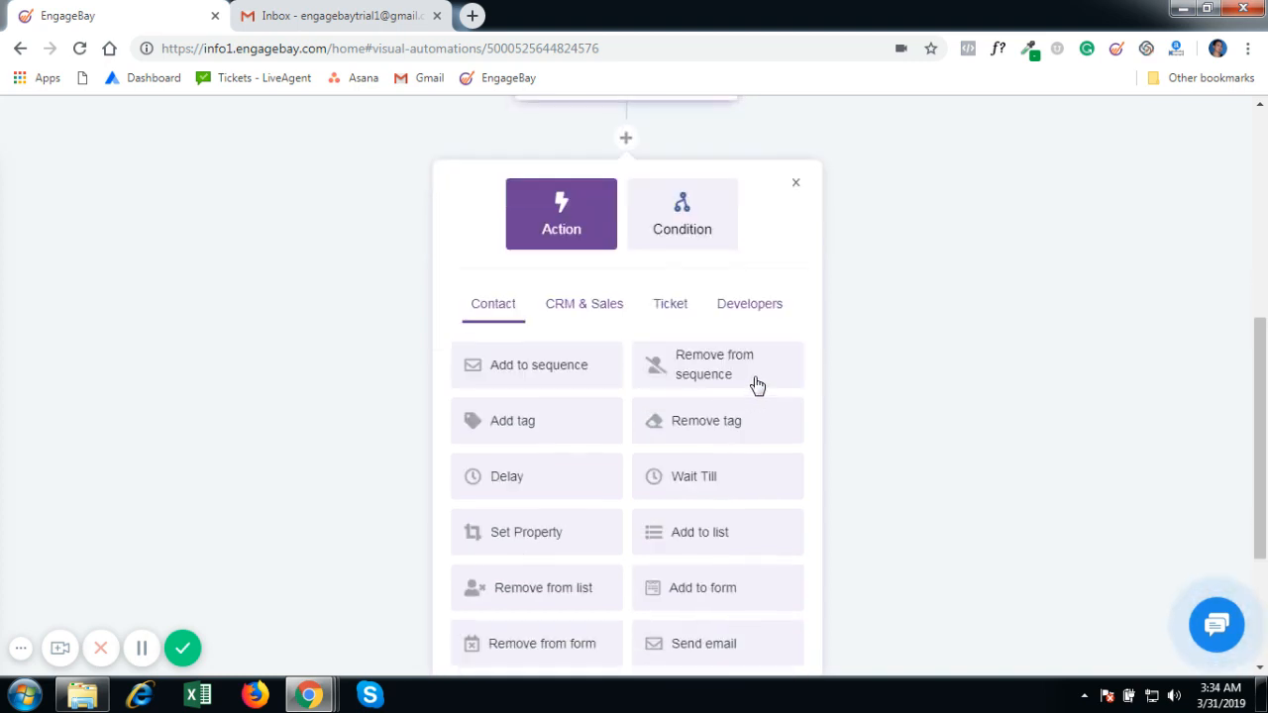
{"action": "scroll", "coordinate": [755, 384], "scroll_direction": "down", "scroll_amount": 2}
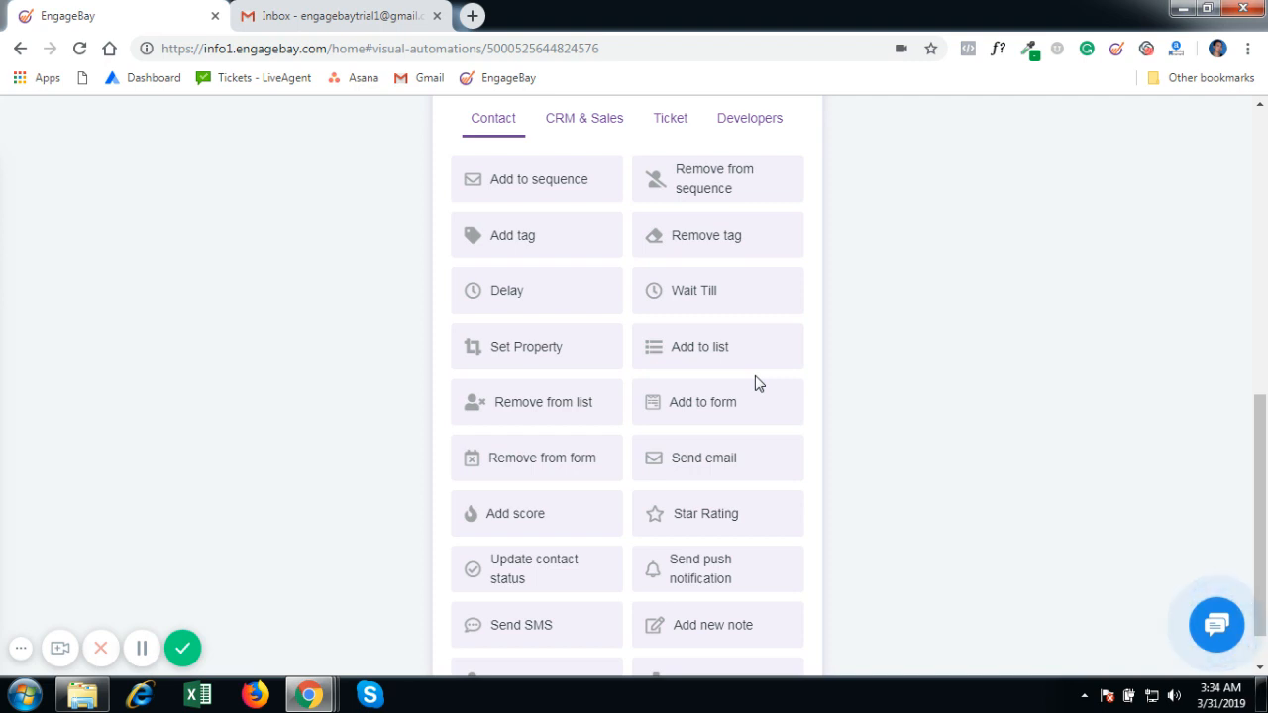
{"action": "scroll", "coordinate": [754, 381], "scroll_direction": "down", "scroll_amount": 1}
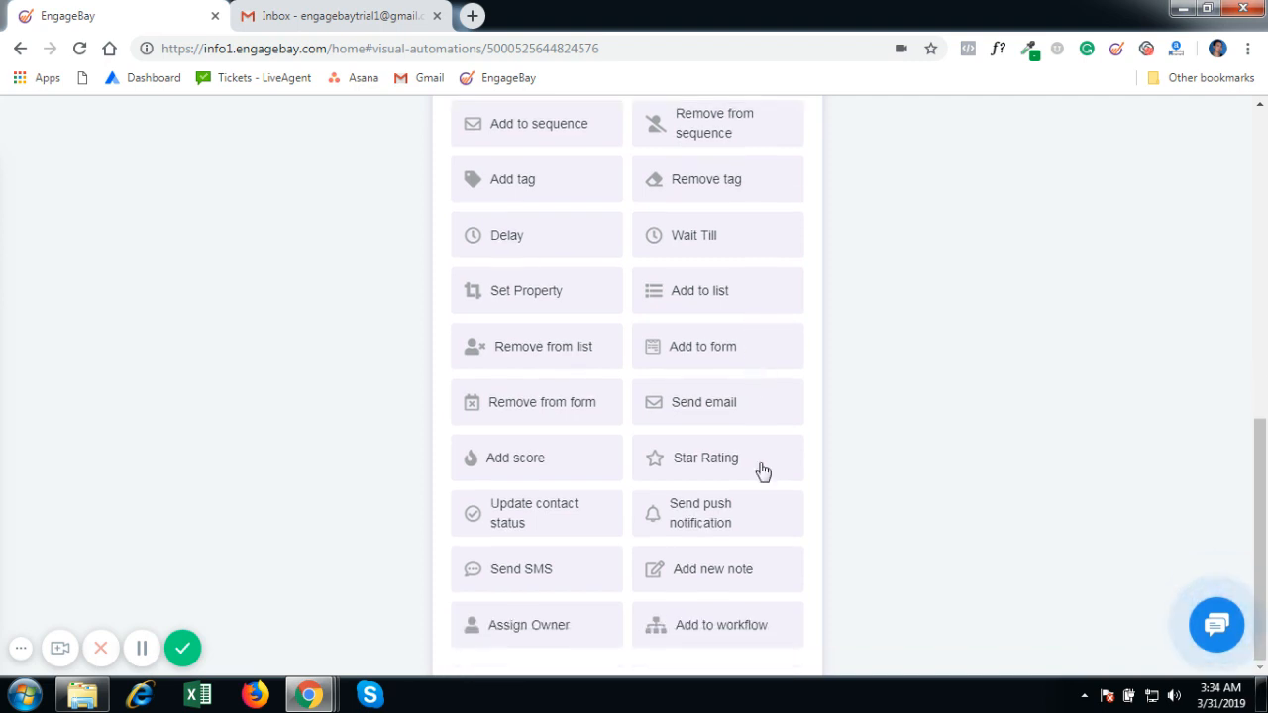
{"action": "left_click", "coordinate": [684, 412]}
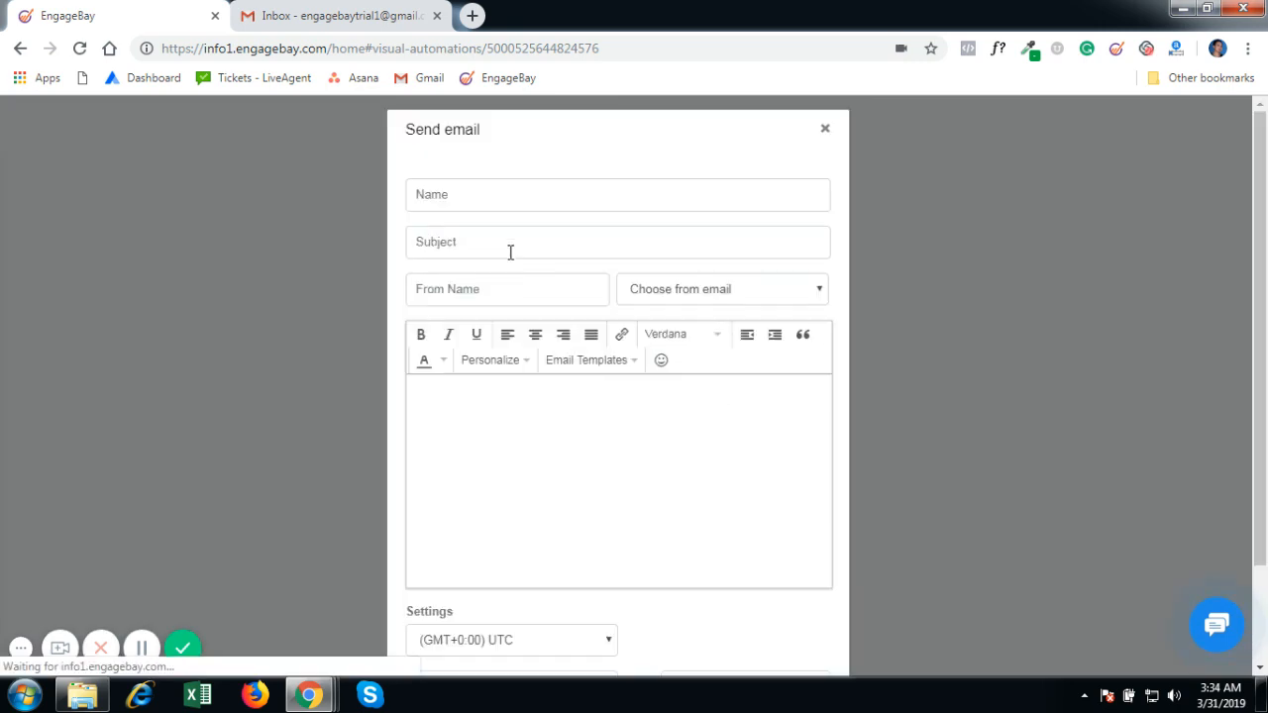
Name the email "Urgent" and give it the subject "Ticket is set to Urgent"
{"action": "left_click", "coordinate": [509, 250]}
{"action": "left_click", "coordinate": [513, 203]}
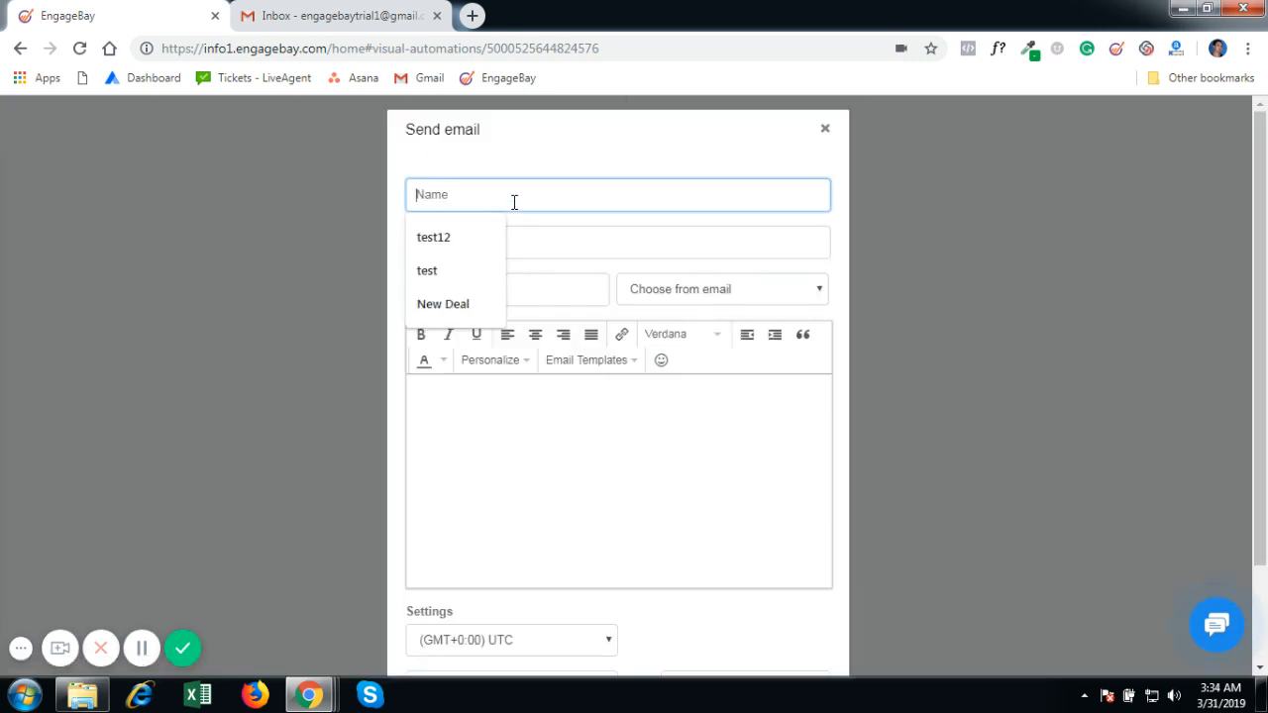
{"action": "type", "text": "Urgent"}
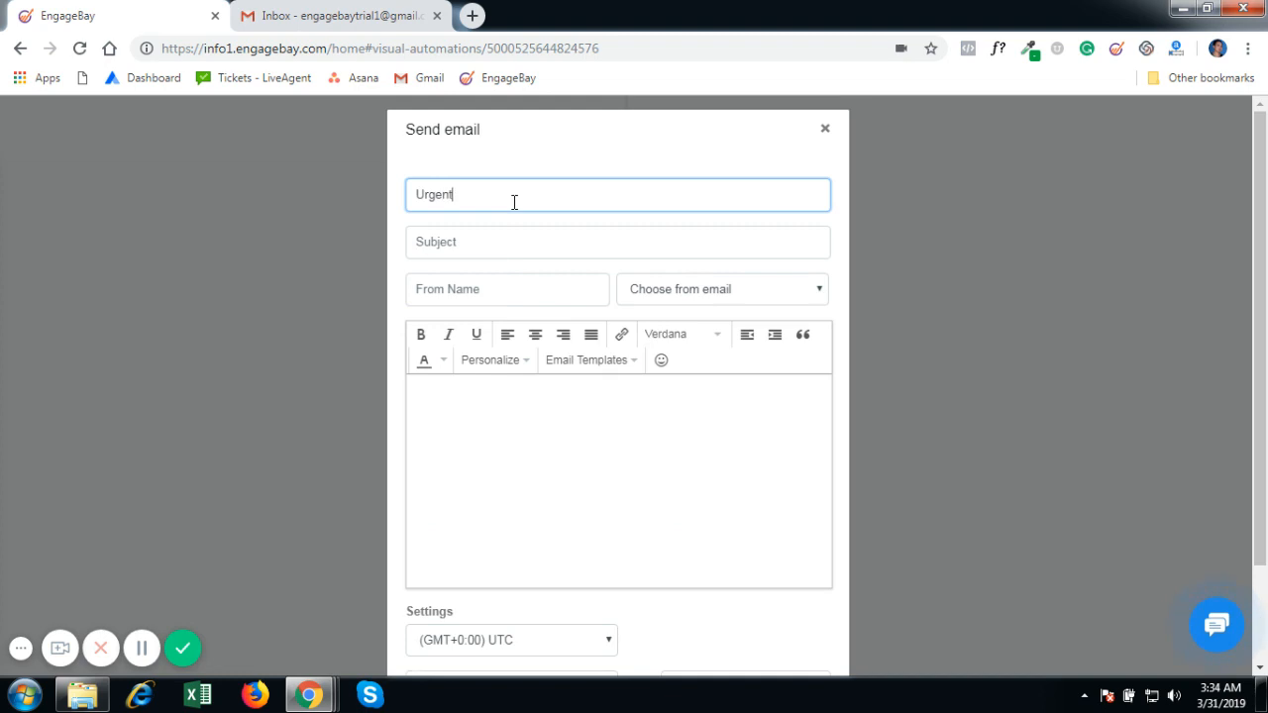
{"action": "left_click", "coordinate": [516, 246]}
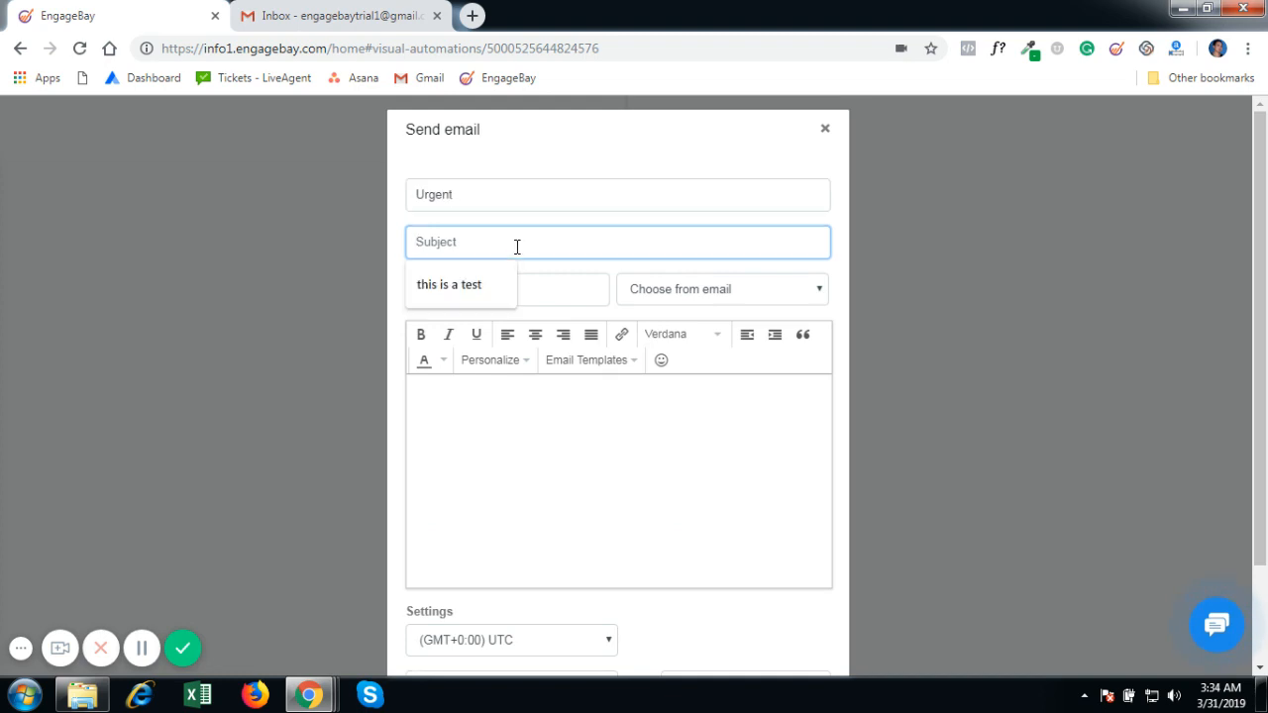
{"action": "type", "text": "U"}
{"action": "key", "text": "BackSpace"}
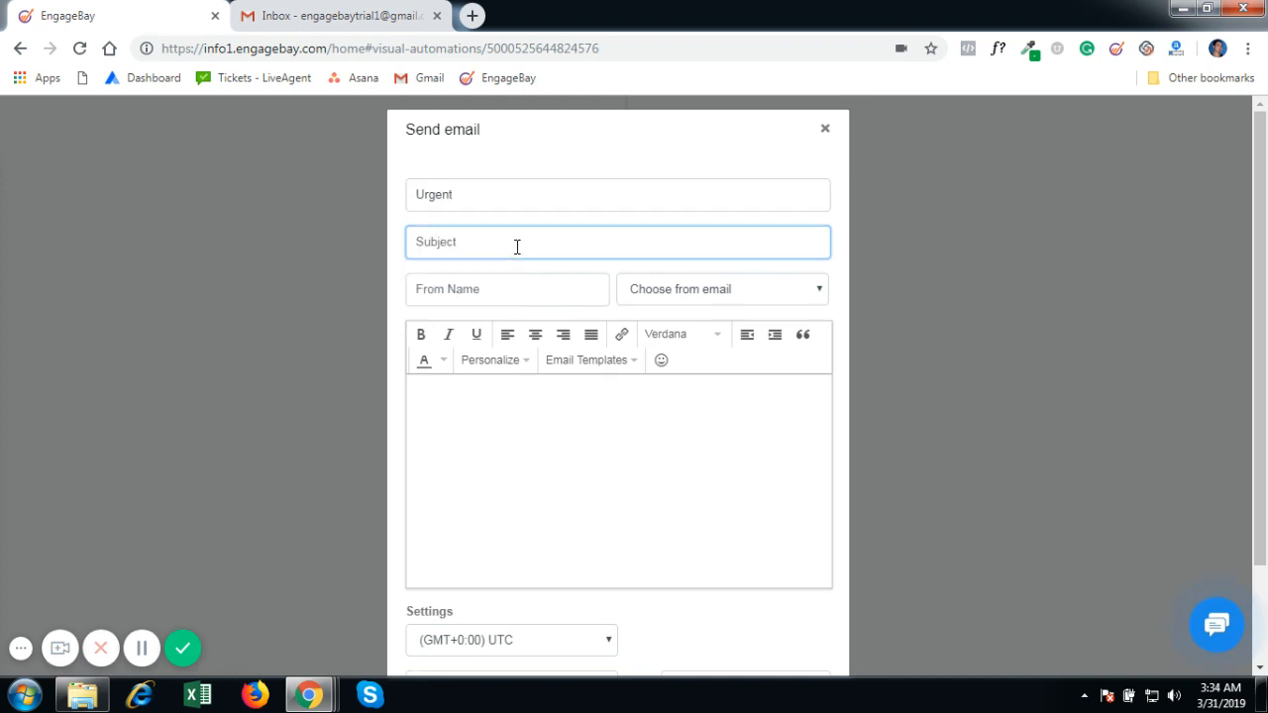
{"action": "type", "text": "Yicket is set to Urgent"}
{"action": "left_click", "coordinate": [418, 242]}
{"action": "key", "text": "BackSpace"}
{"action": "type", "text": "T"}
Set the email's from name to "test" and choose the EngageBay test account as the sender address
{"action": "left_click", "coordinate": [534, 289]}
{"action": "type", "text": "te"}
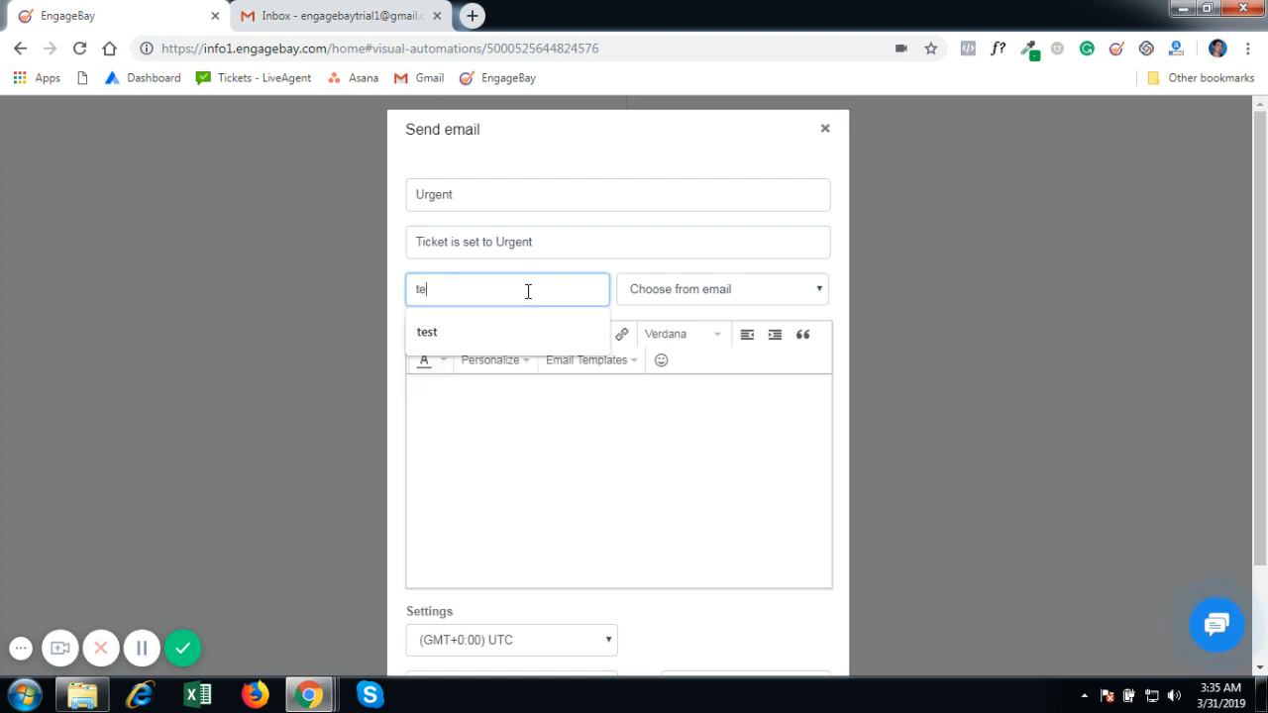
{"action": "type", "text": "st"}
{"action": "left_click", "coordinate": [658, 291]}
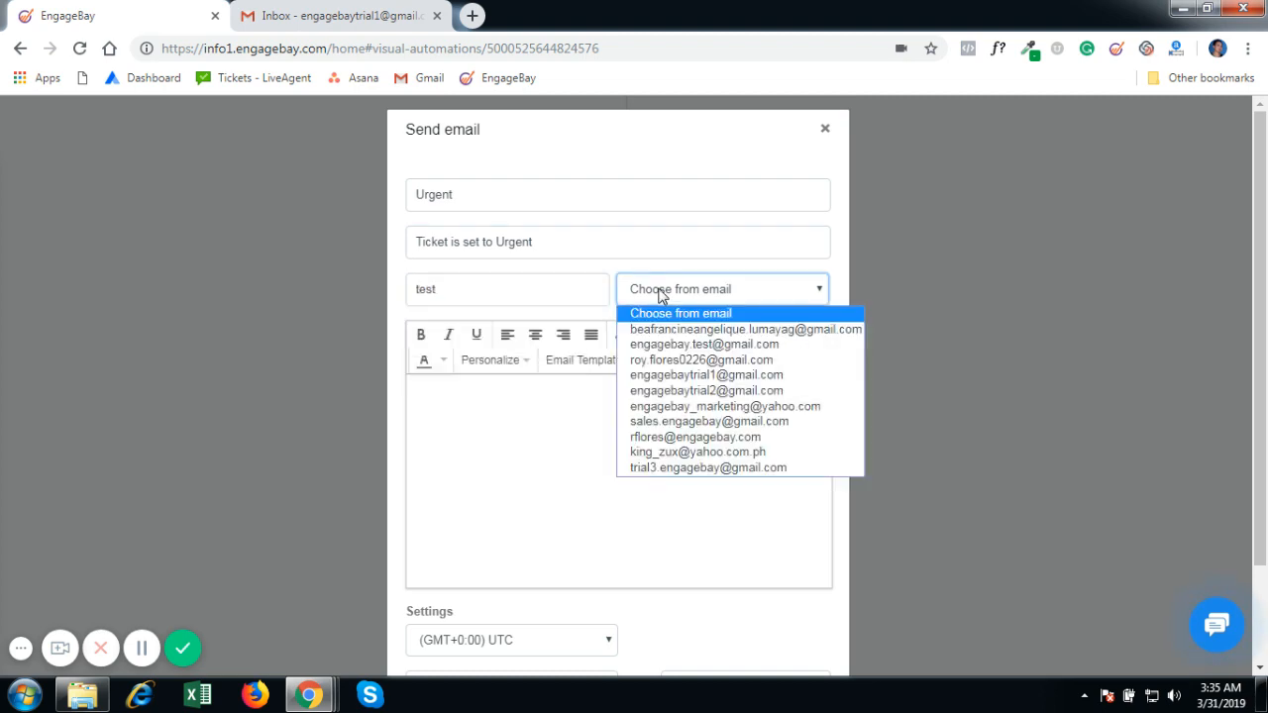
{"action": "left_click", "coordinate": [704, 344]}
Write the email body "Hi," followed by "Your ticket had been set to urgent." and add the email action to the macro
{"action": "left_click", "coordinate": [593, 443]}
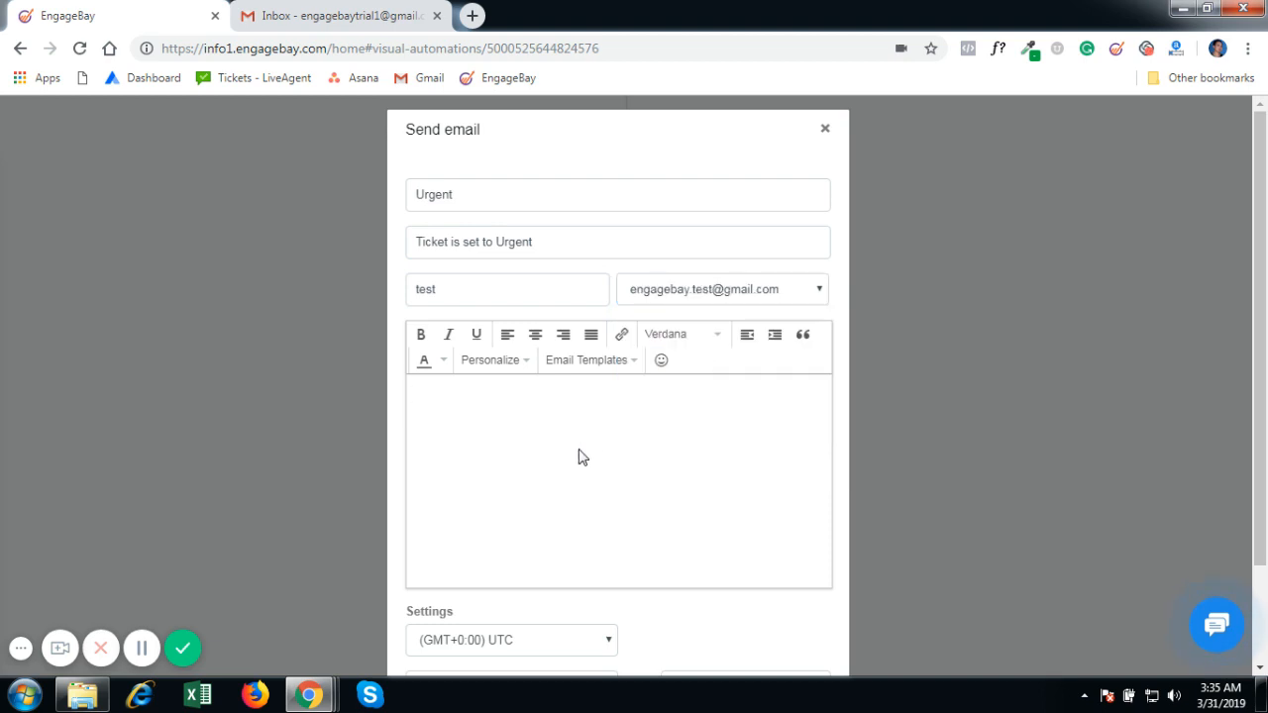
{"action": "type", "text": "Hi,"}
{"action": "key", "text": "Return"}
{"action": "key", "text": "Return"}
{"action": "type", "text": "Your ticket had be"}
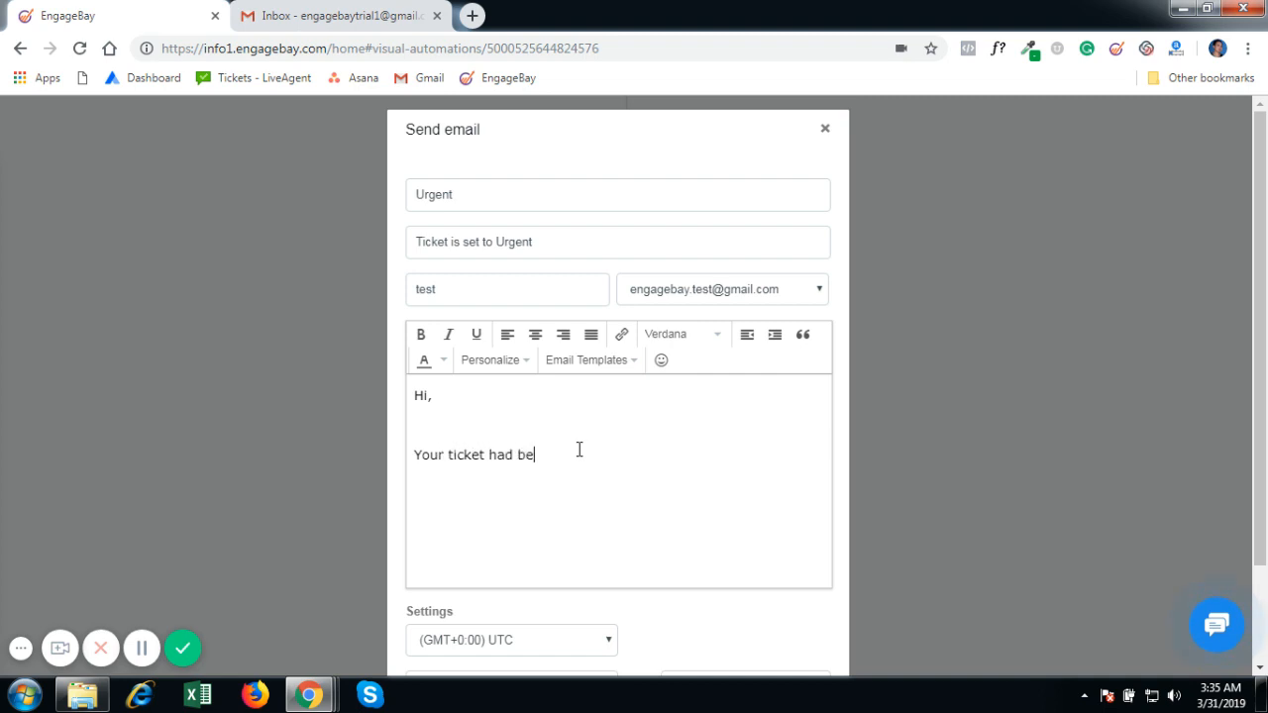
{"action": "type", "text": "en set to urgent."}
{"action": "scroll", "coordinate": [593, 445], "scroll_direction": "down", "scroll_amount": 2}
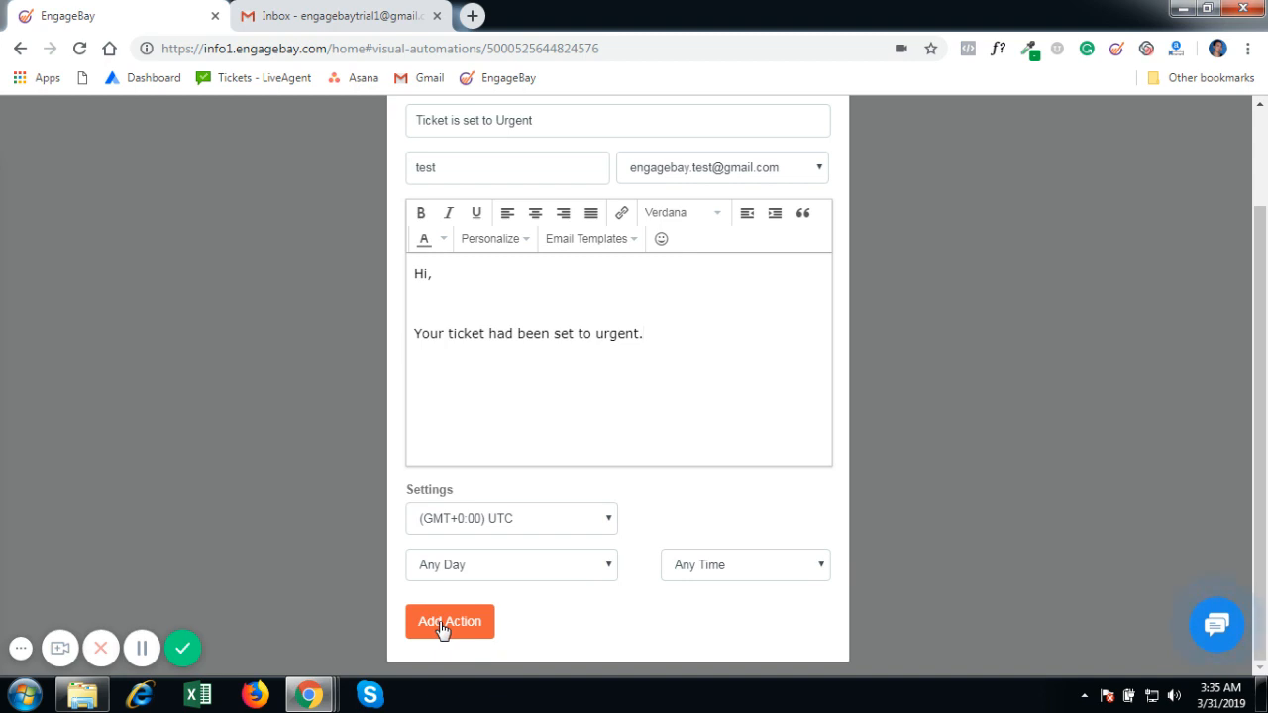
{"action": "left_click", "coordinate": [1062, 484]}
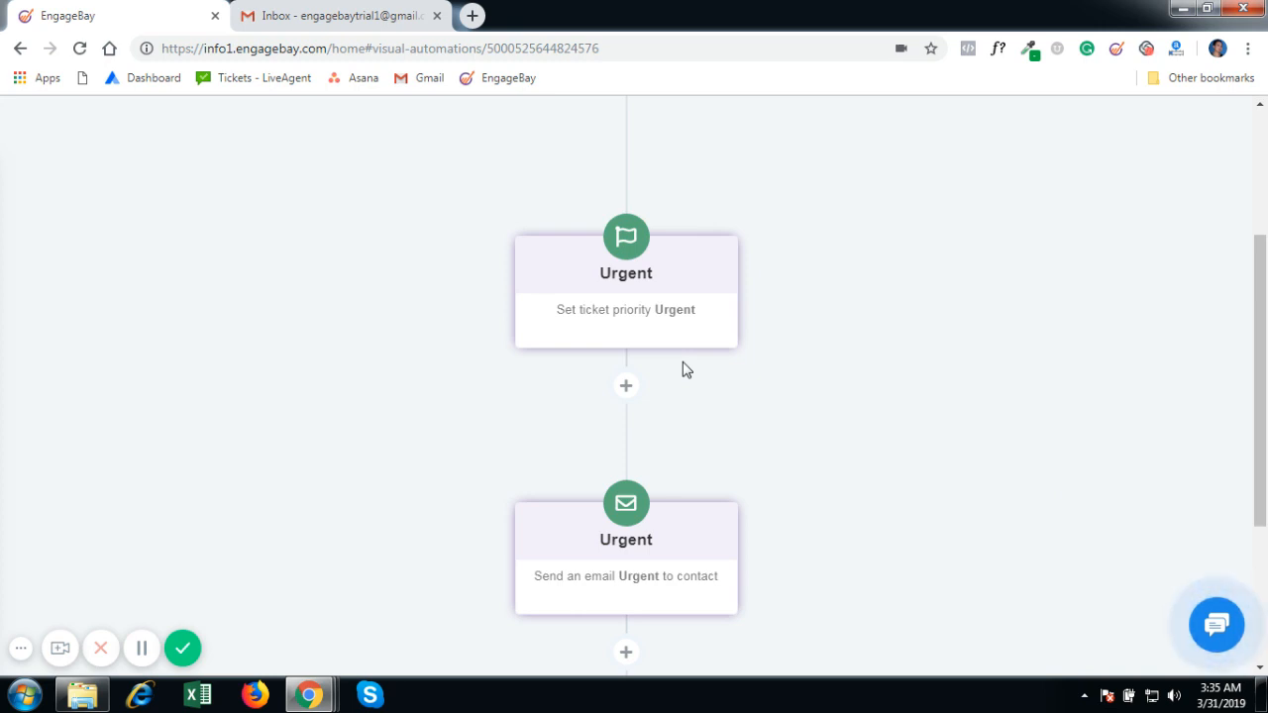
Save the Urgent macro and return to the macros list
{"action": "scroll", "coordinate": [686, 369], "scroll_direction": "down", "scroll_amount": 1}
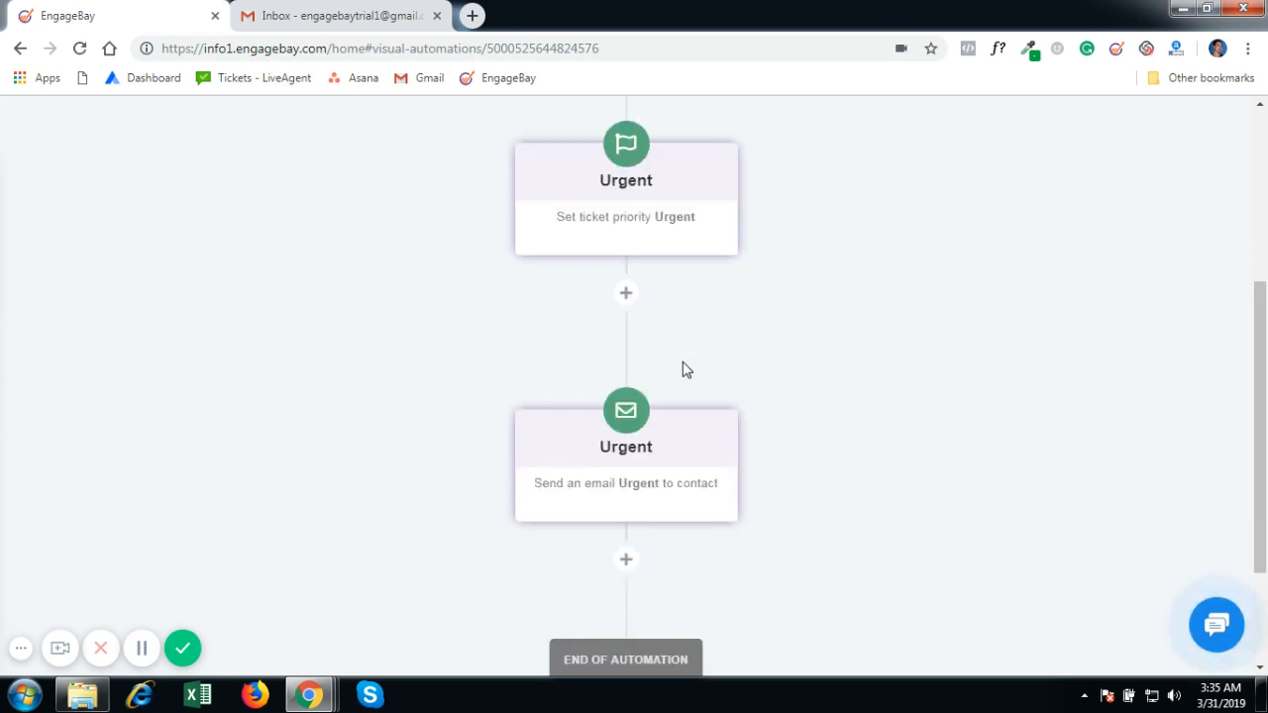
{"action": "scroll", "coordinate": [686, 370], "scroll_direction": "down", "scroll_amount": 1}
{"action": "scroll", "coordinate": [686, 370], "scroll_direction": "up", "scroll_amount": 5}
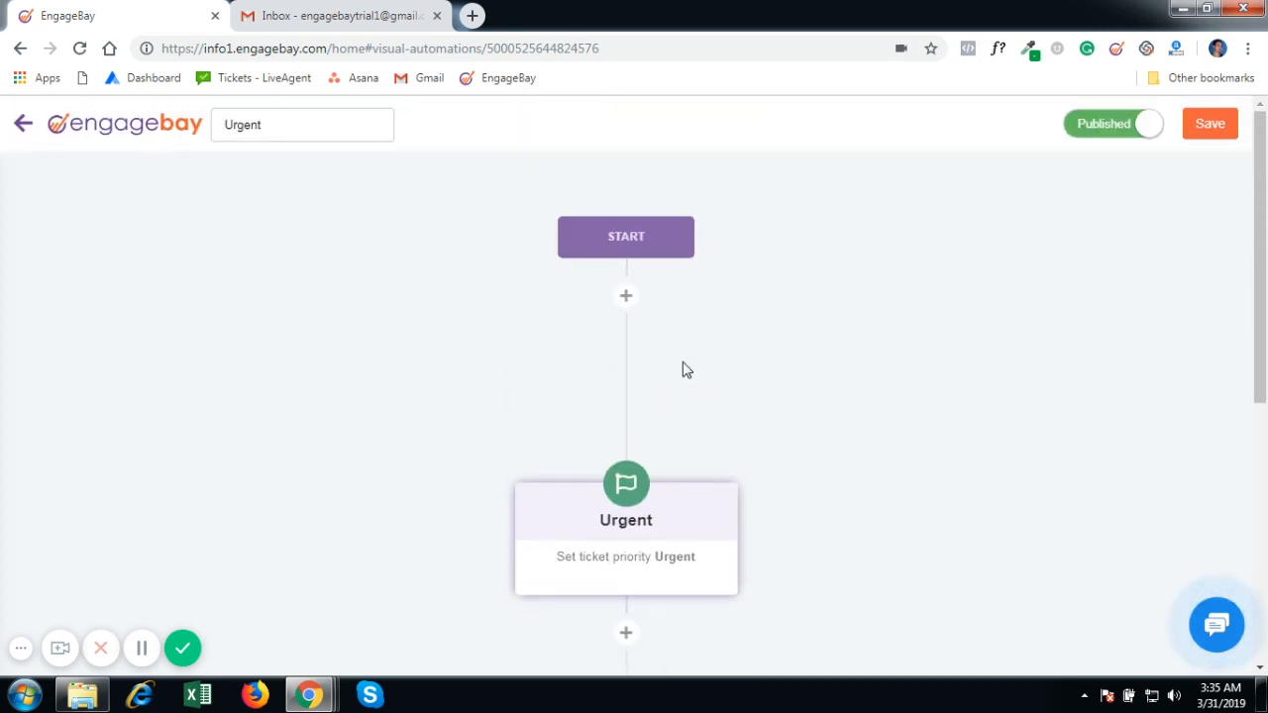
{"action": "left_click", "coordinate": [1214, 124]}
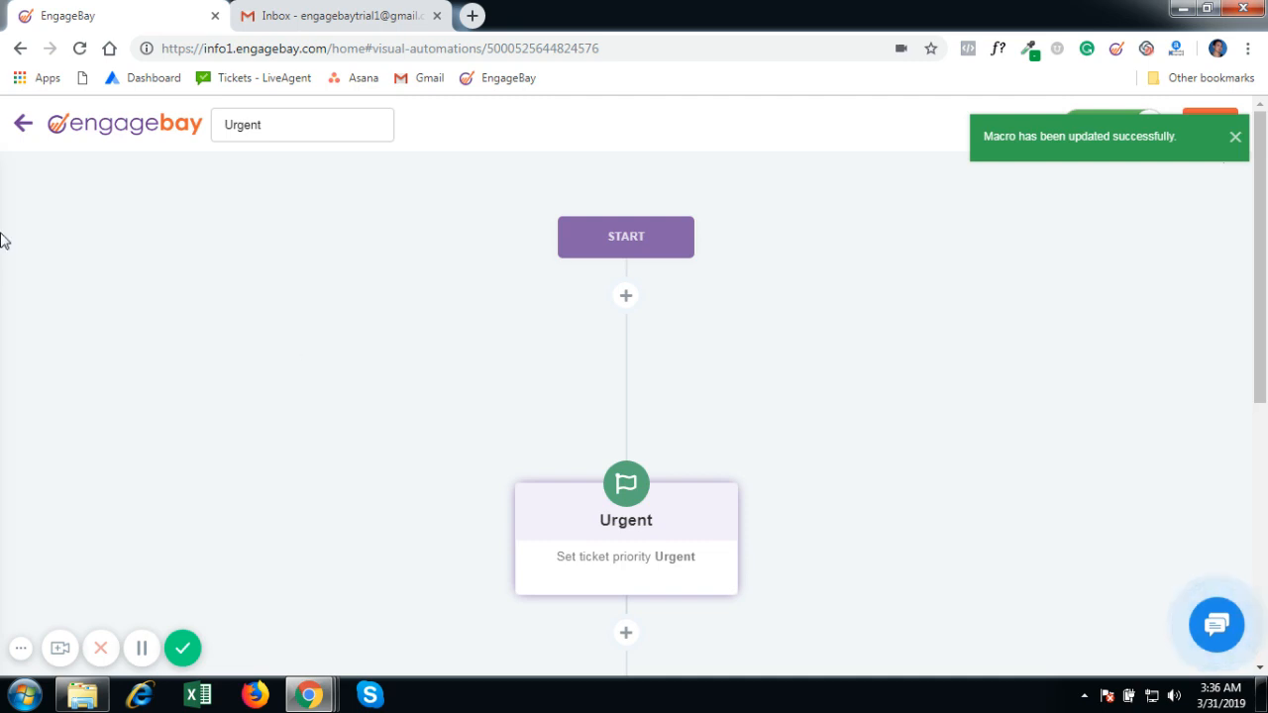
{"action": "left_click", "coordinate": [24, 127]}
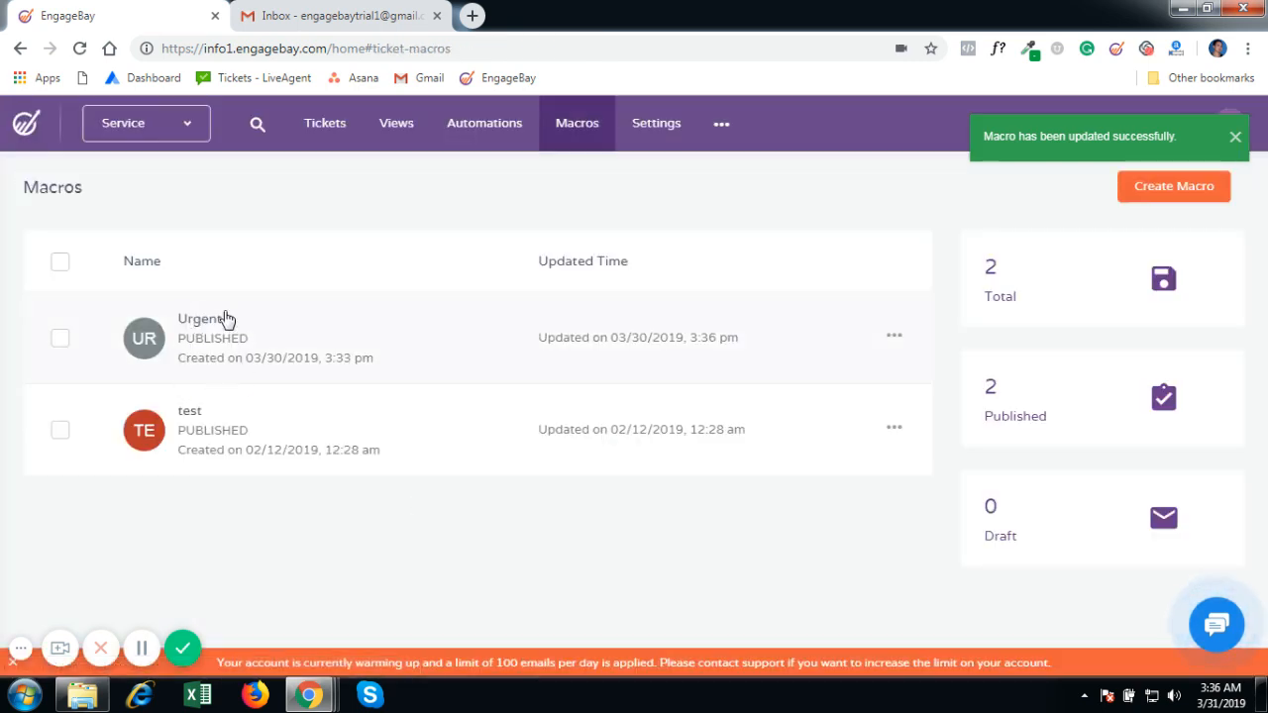
Open the second ticket in the ticket list, check its type and priority, and move on to the following ticket
{"action": "left_click", "coordinate": [332, 121]}
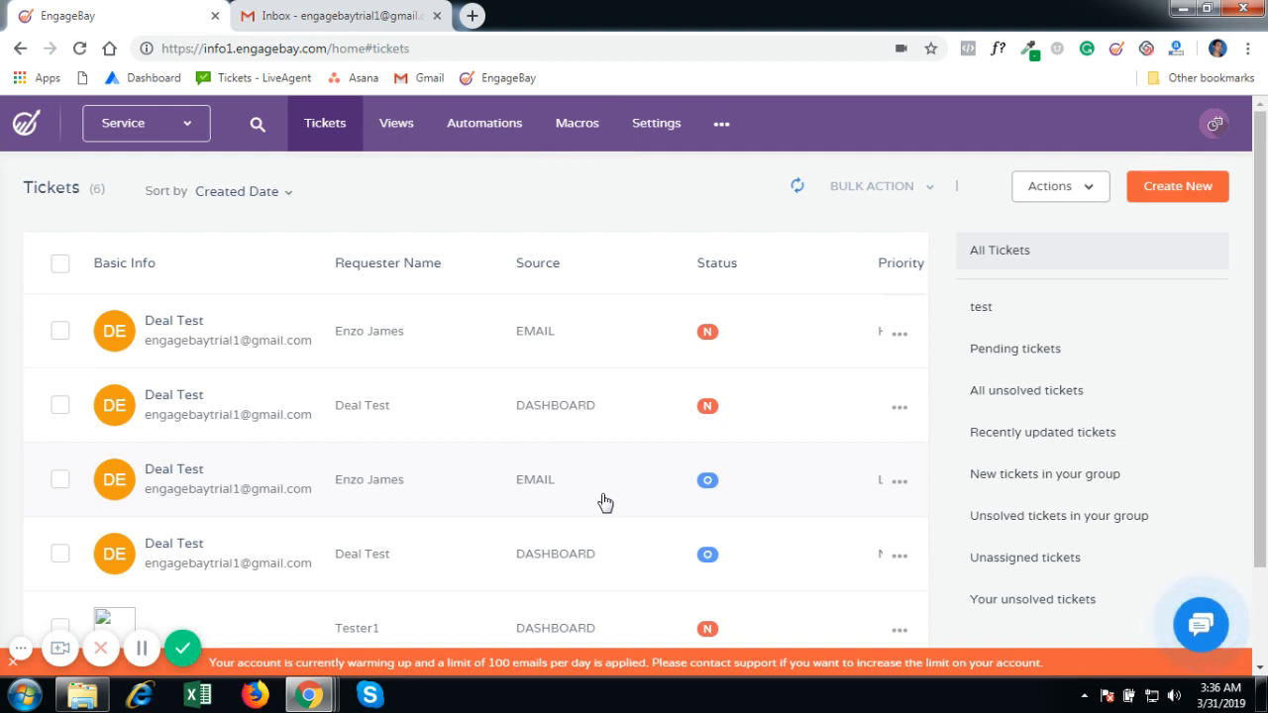
{"action": "left_click", "coordinate": [116, 416]}
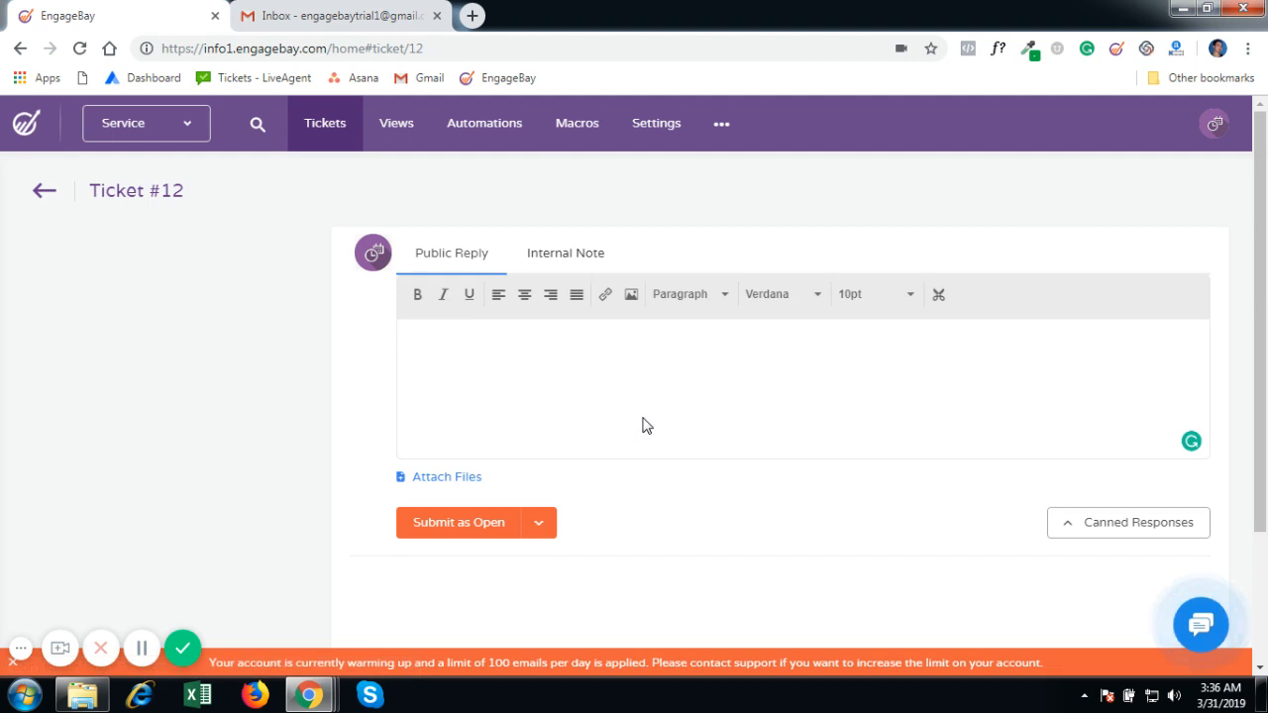
{"action": "scroll", "coordinate": [113, 398], "scroll_direction": "down", "scroll_amount": 4}
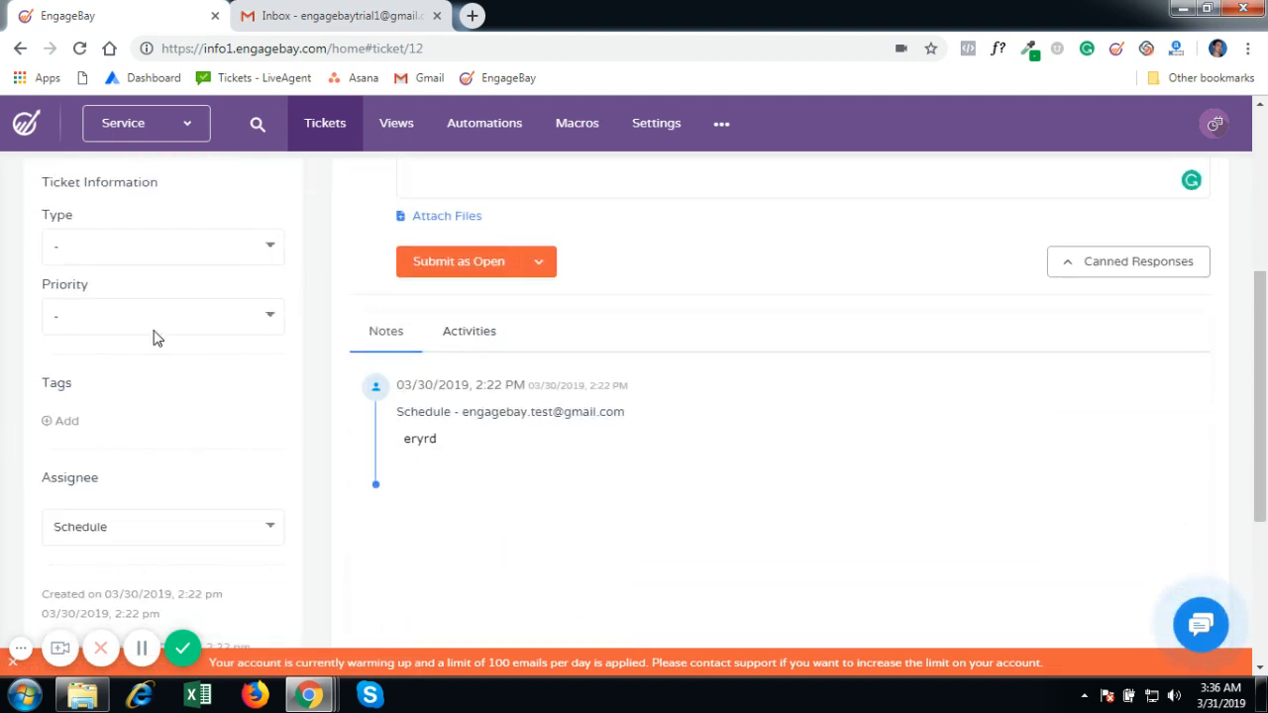
{"action": "scroll", "coordinate": [172, 427], "scroll_direction": "up", "scroll_amount": 5}
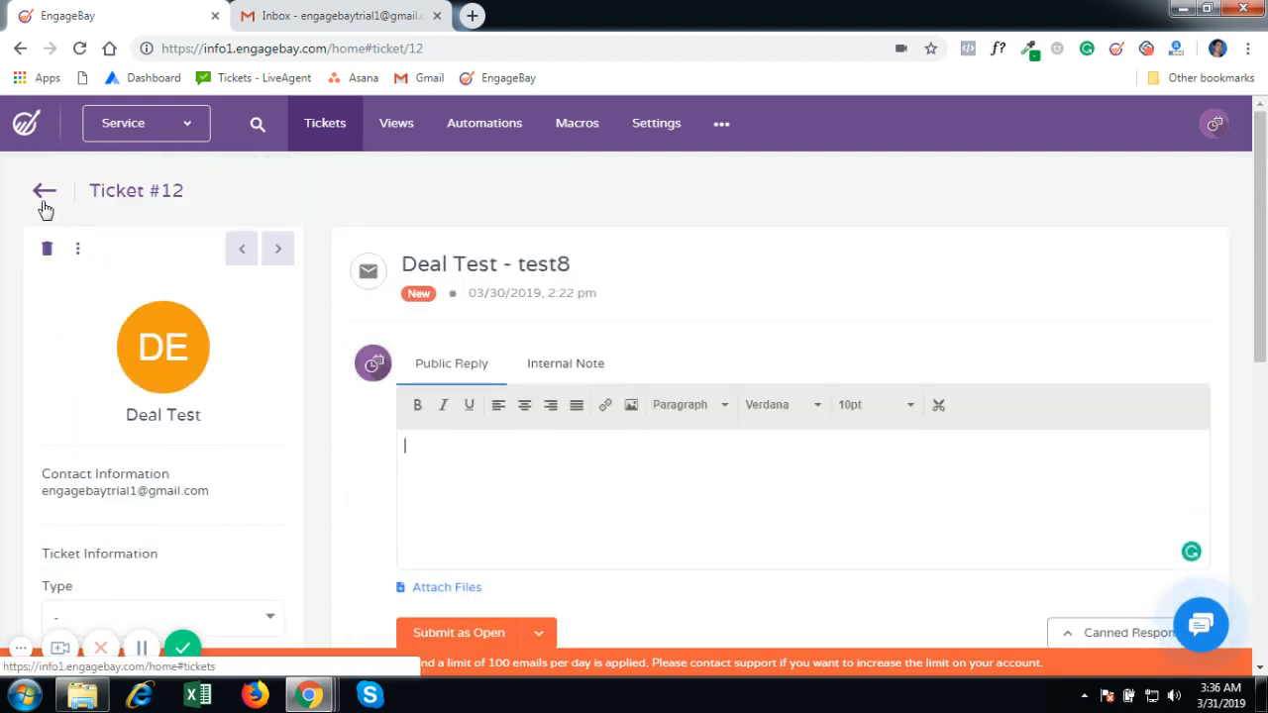
{"action": "left_click", "coordinate": [282, 253]}
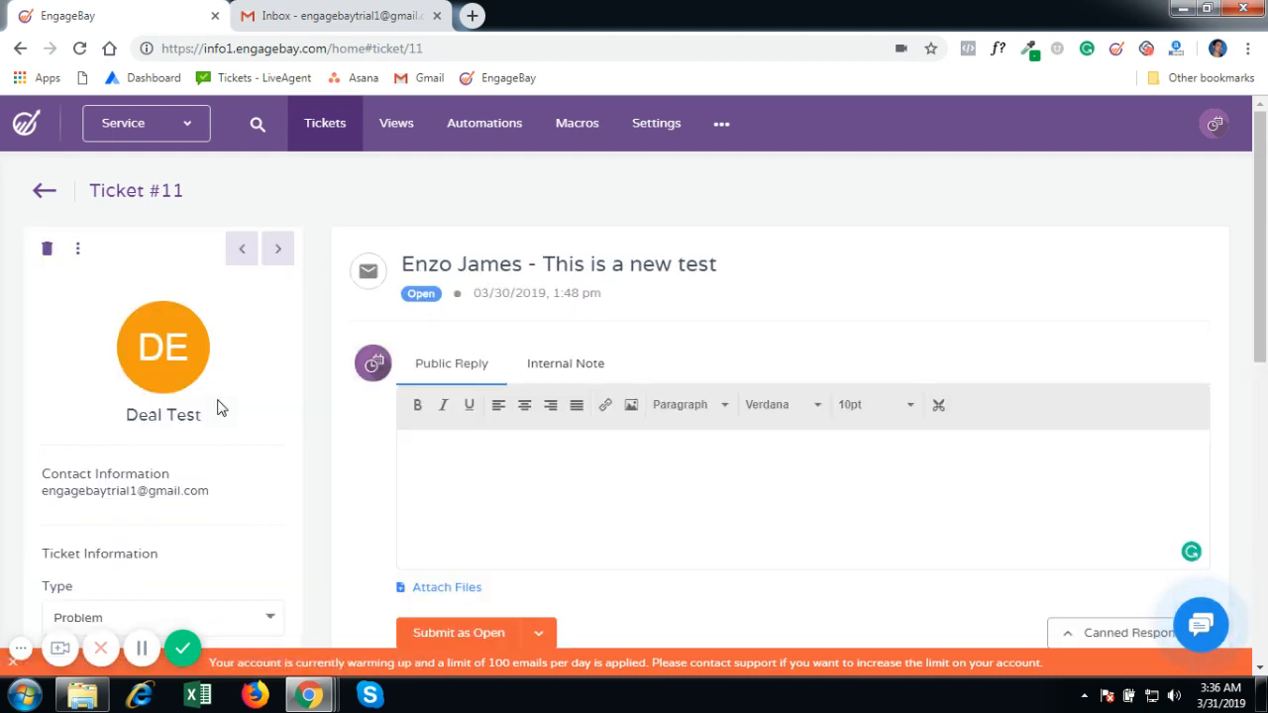
Check the open ticket's type and priority, and execute the Urgent macro on it
{"action": "scroll", "coordinate": [225, 396], "scroll_direction": "down", "scroll_amount": 3}
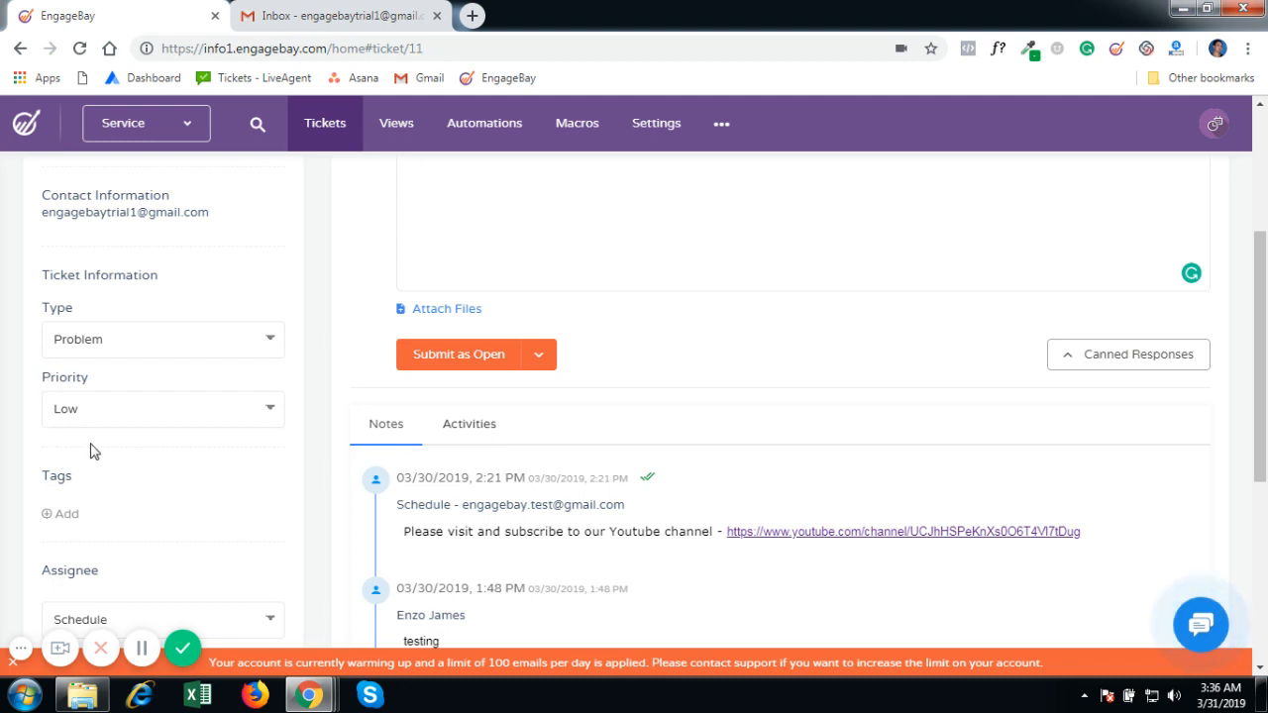
{"action": "scroll", "coordinate": [124, 446], "scroll_direction": "up", "scroll_amount": 2}
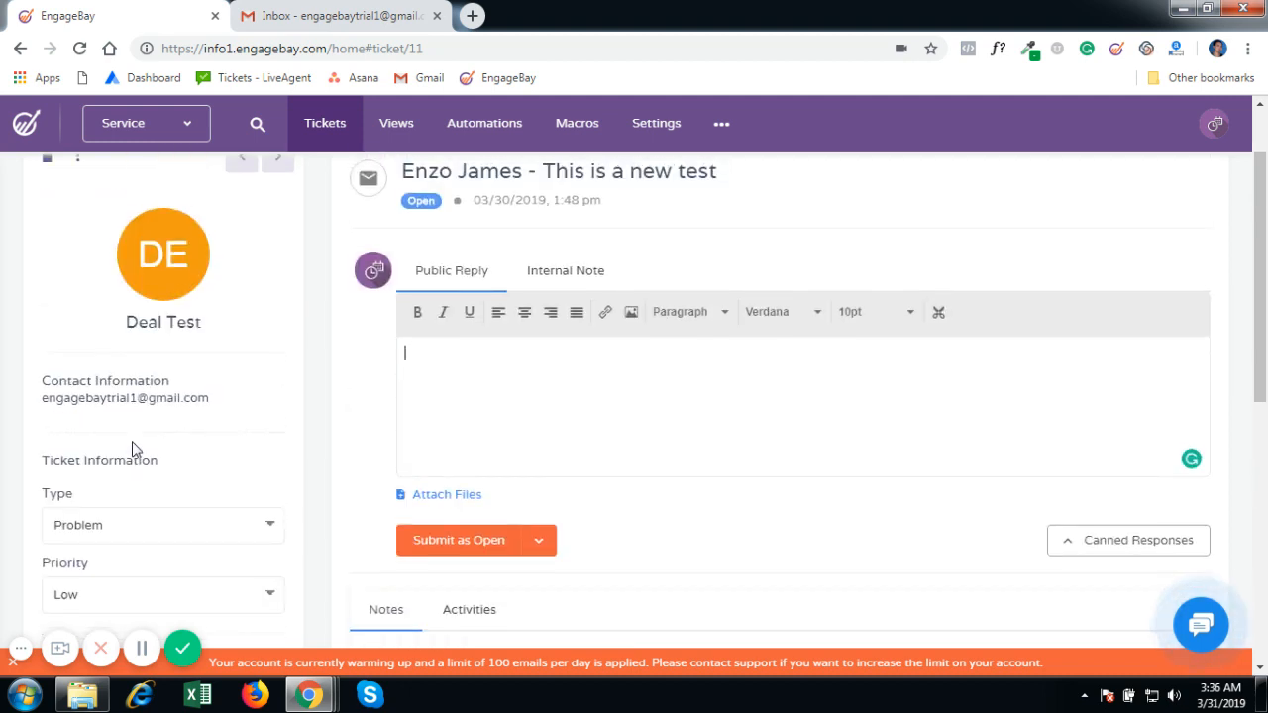
{"action": "scroll", "coordinate": [136, 449], "scroll_direction": "up", "scroll_amount": 1}
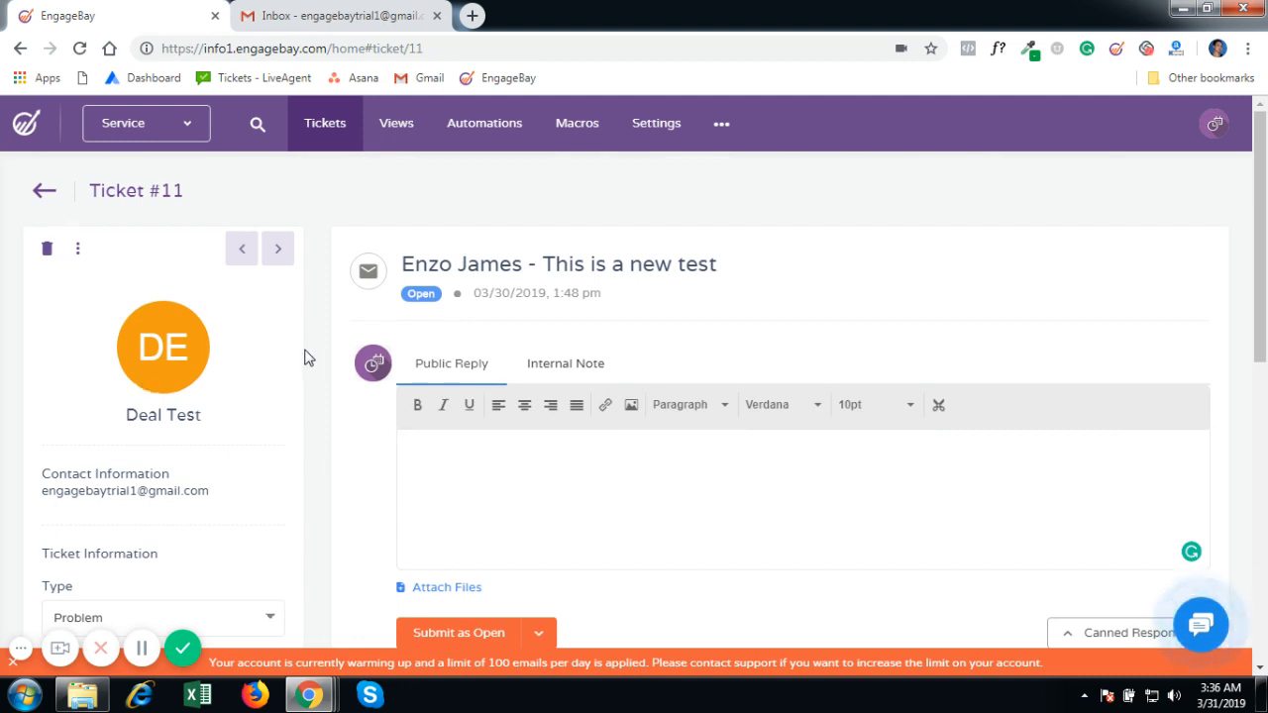
{"action": "left_click", "coordinate": [79, 252]}
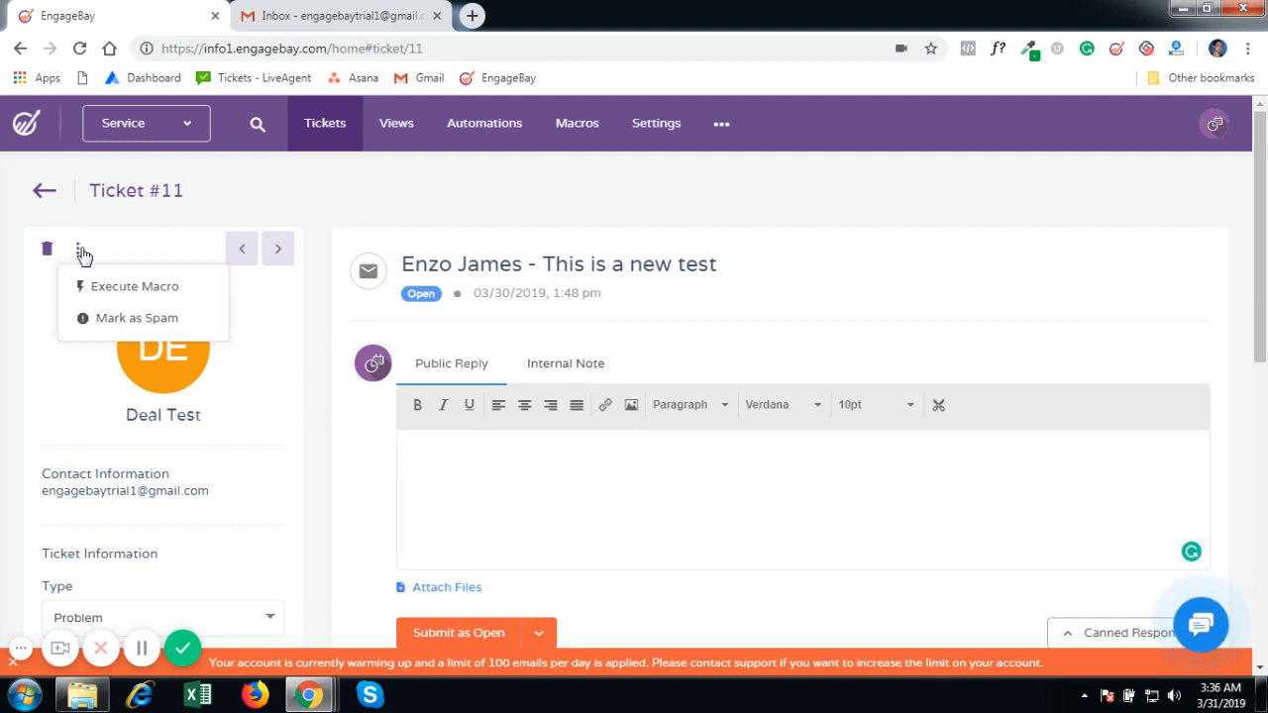
{"action": "mouse_move", "coordinate": [82, 253]}
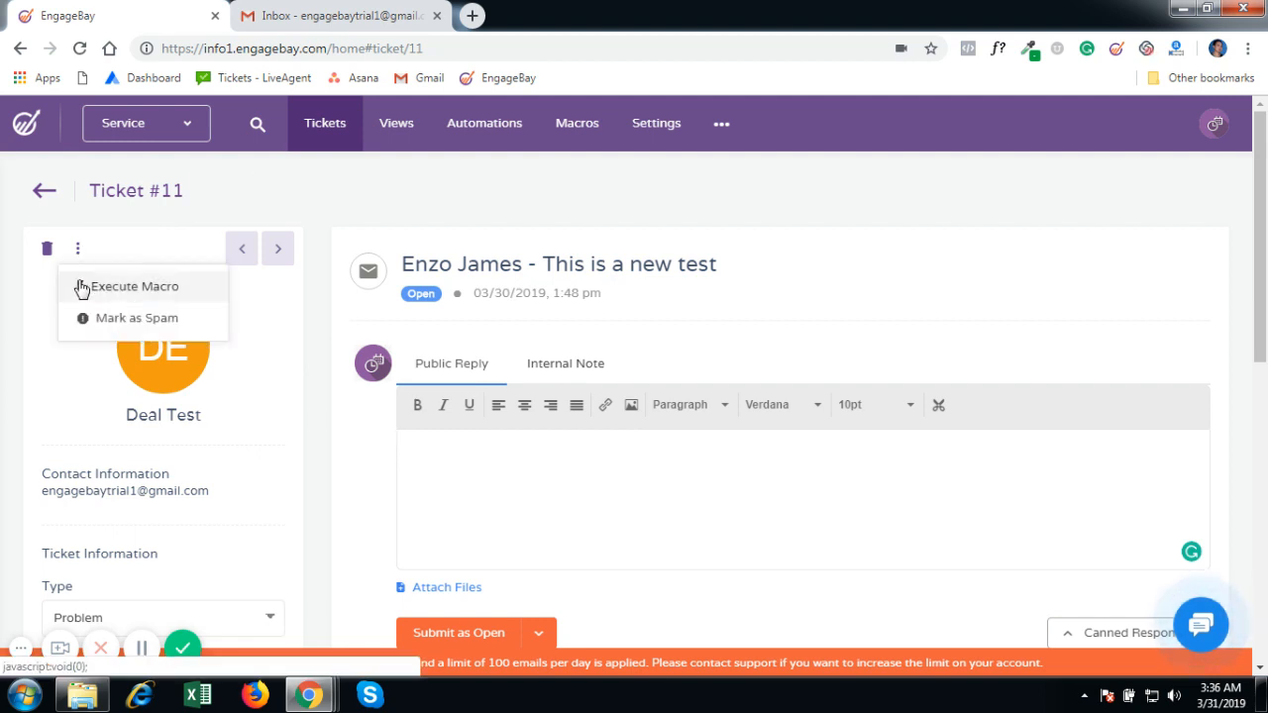
{"action": "left_click", "coordinate": [82, 286]}
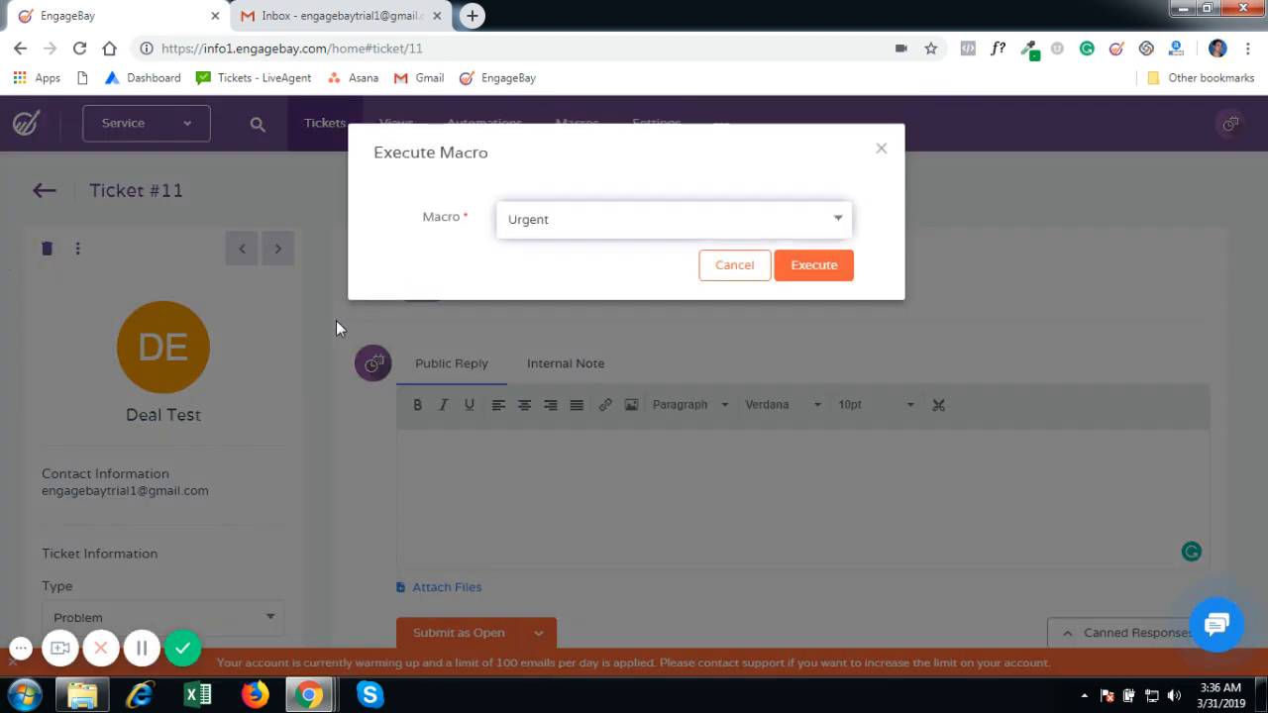
{"action": "left_click", "coordinate": [584, 222]}
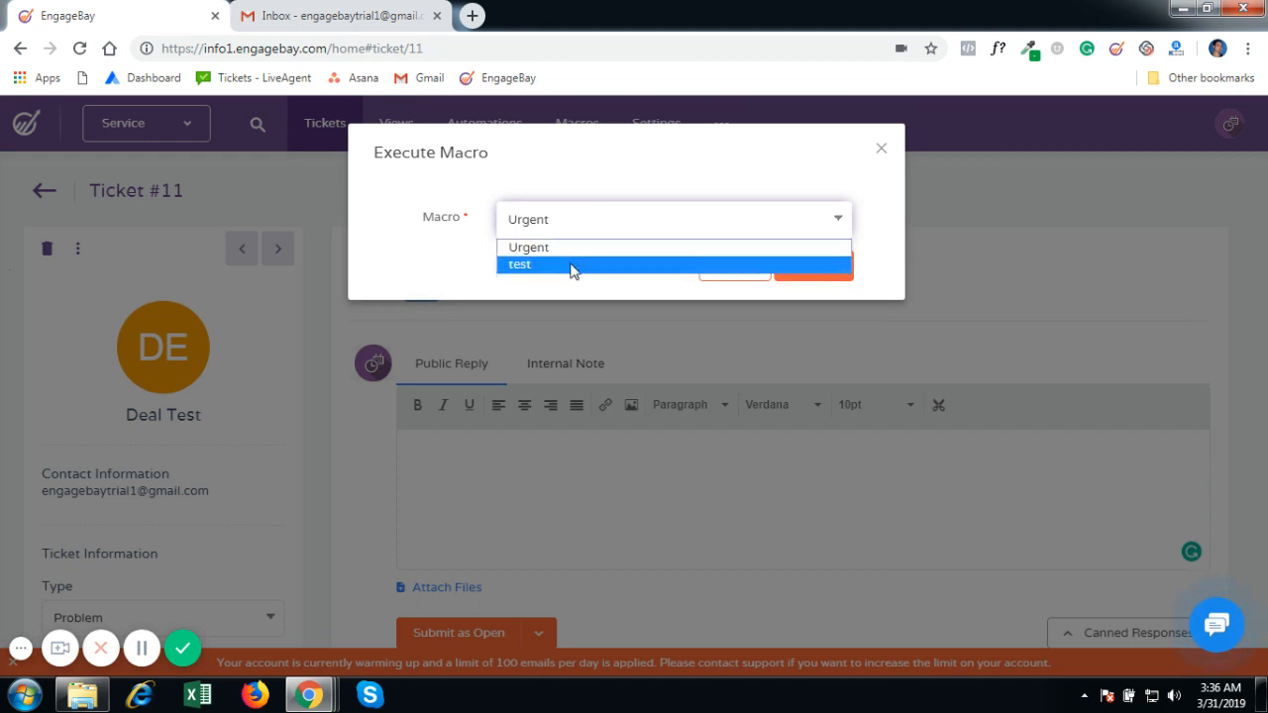
{"action": "left_click", "coordinate": [570, 252]}
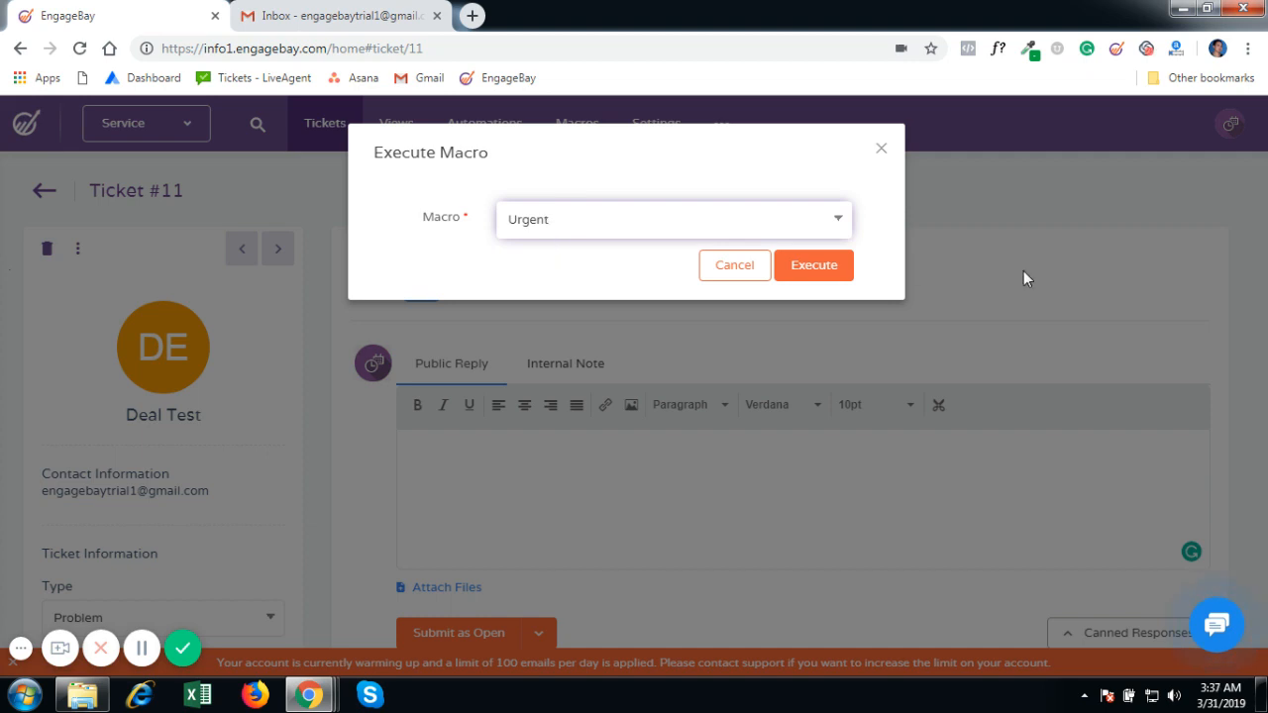
{"action": "left_click", "coordinate": [814, 268]}
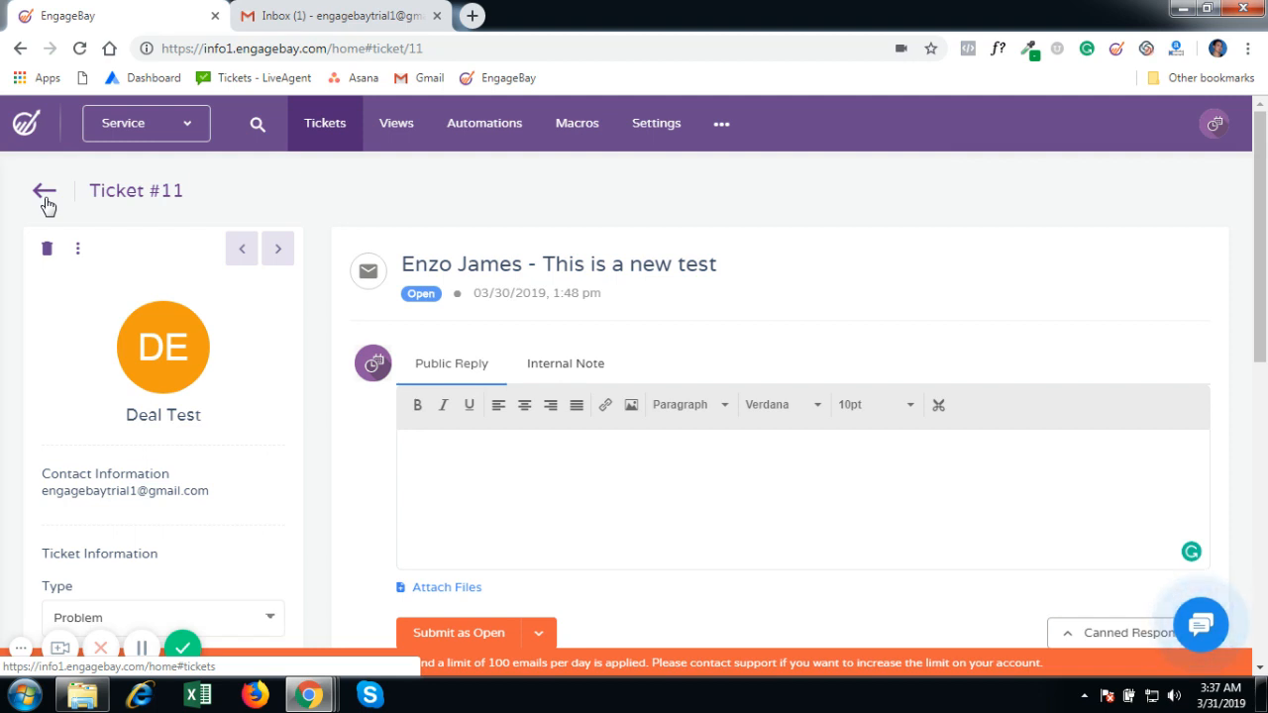
Go back to the ticket list, reopen the third ticket and check its priority
{"action": "left_click", "coordinate": [44, 193]}
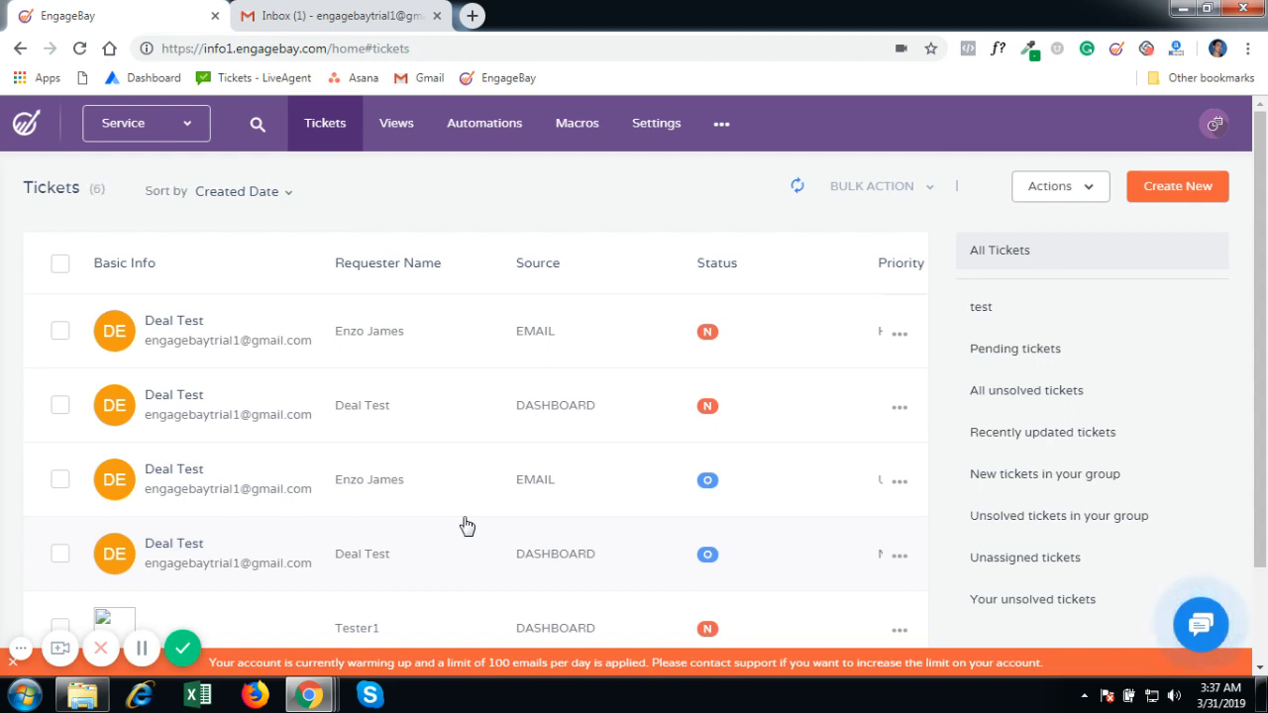
{"action": "left_click", "coordinate": [111, 493]}
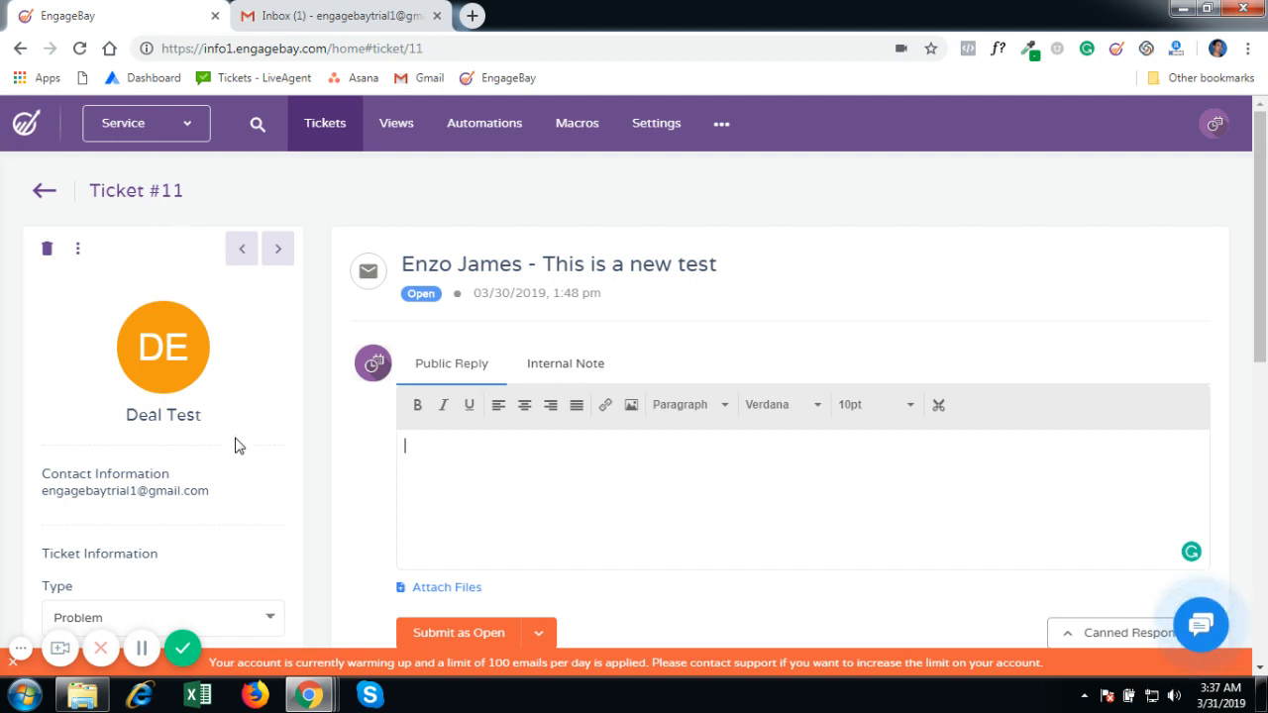
{"action": "scroll", "coordinate": [236, 449], "scroll_direction": "down", "scroll_amount": 1}
{"action": "scroll", "coordinate": [235, 446], "scroll_direction": "down", "scroll_amount": 1}
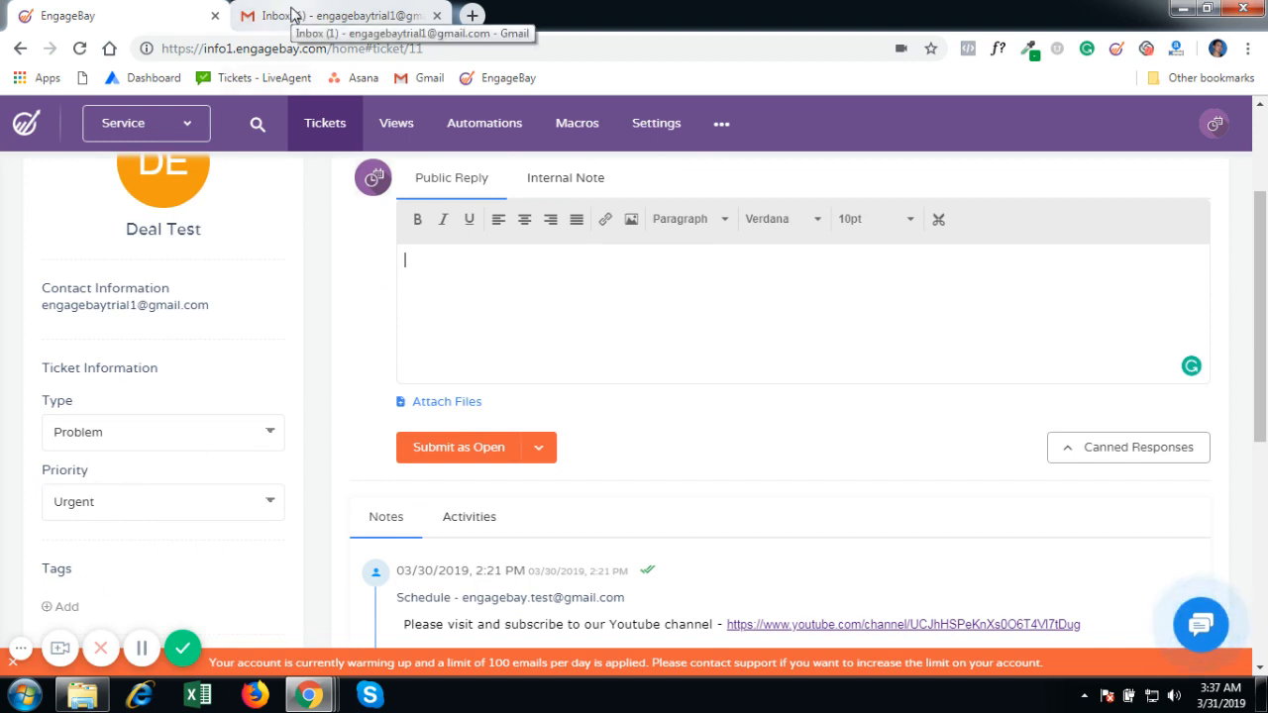
Switch to Gmail, open the "Ticket is set to Urgent" email, mark it as looking safe, and return to the EngageBay ticket
{"action": "left_click", "coordinate": [293, 14]}
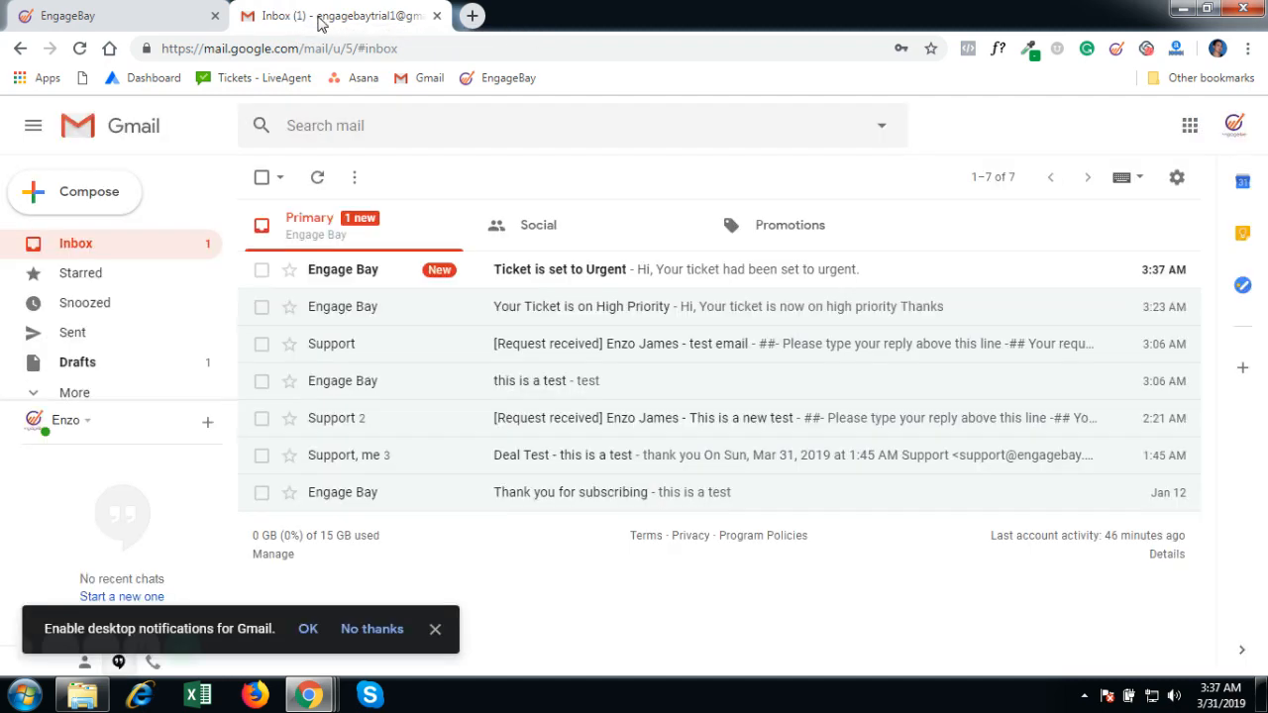
{"action": "left_click", "coordinate": [700, 284]}
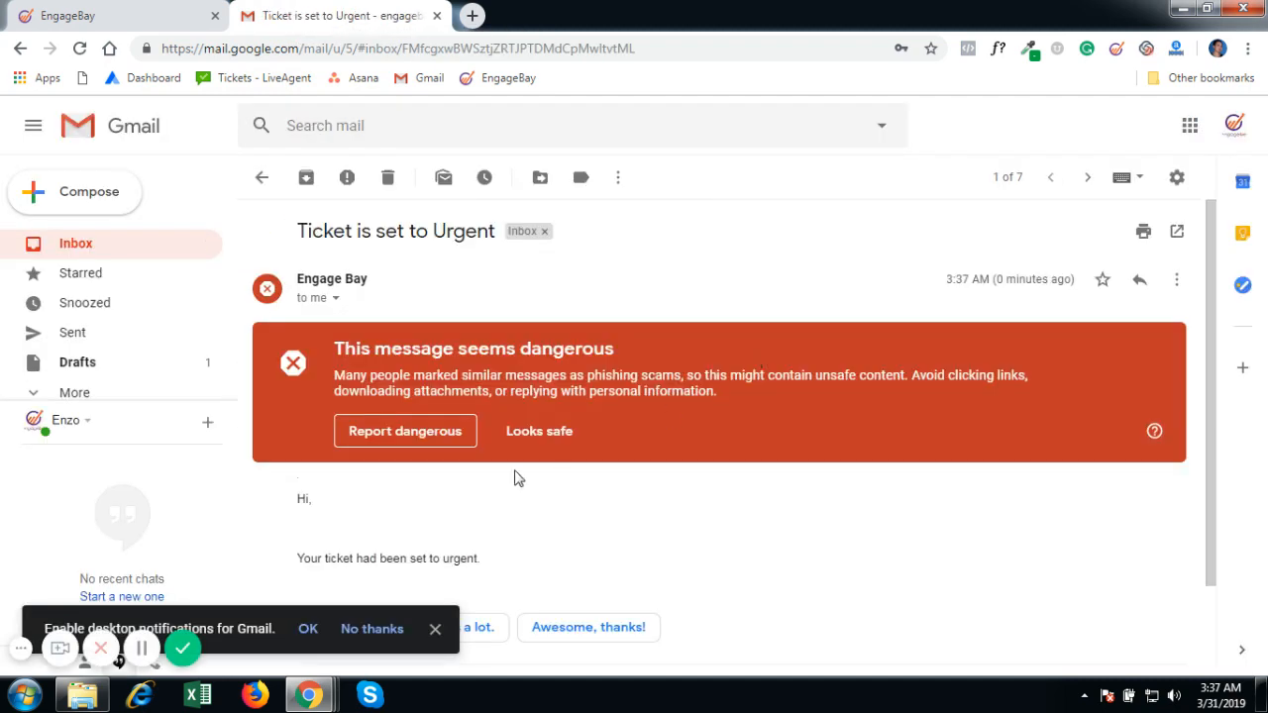
{"action": "left_click", "coordinate": [562, 434]}
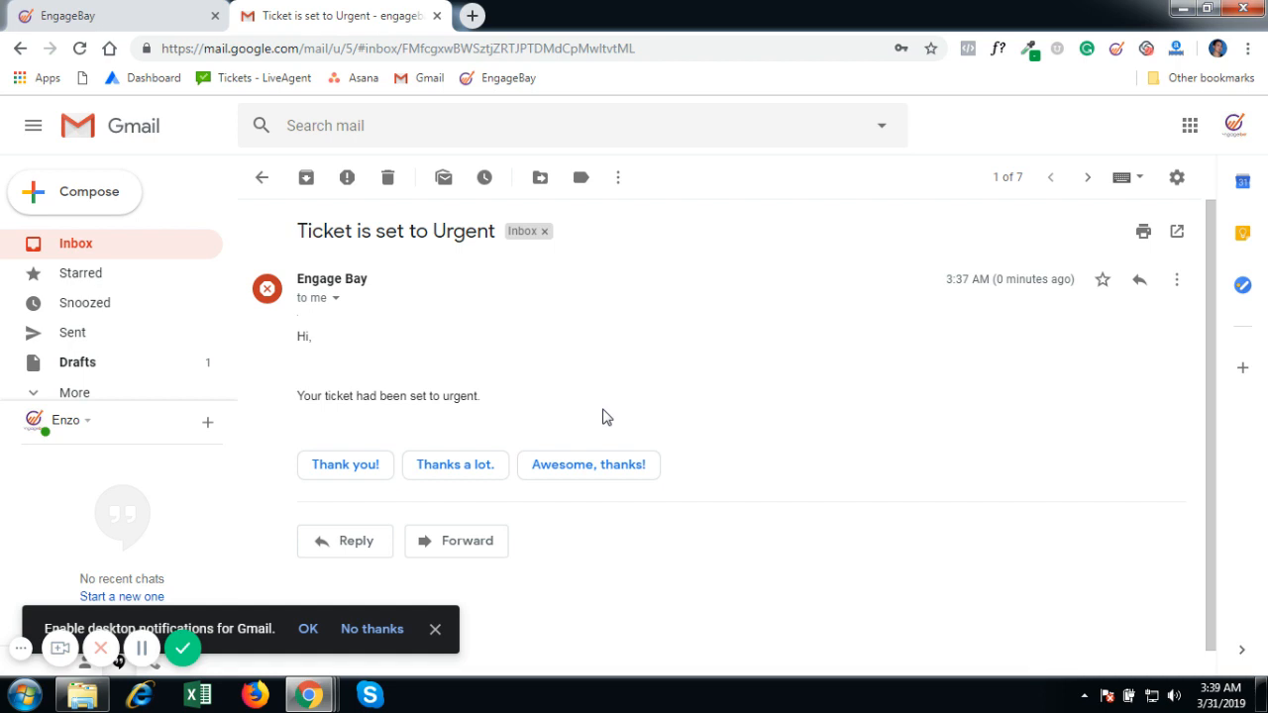
{"action": "left_click", "coordinate": [91, 12]}
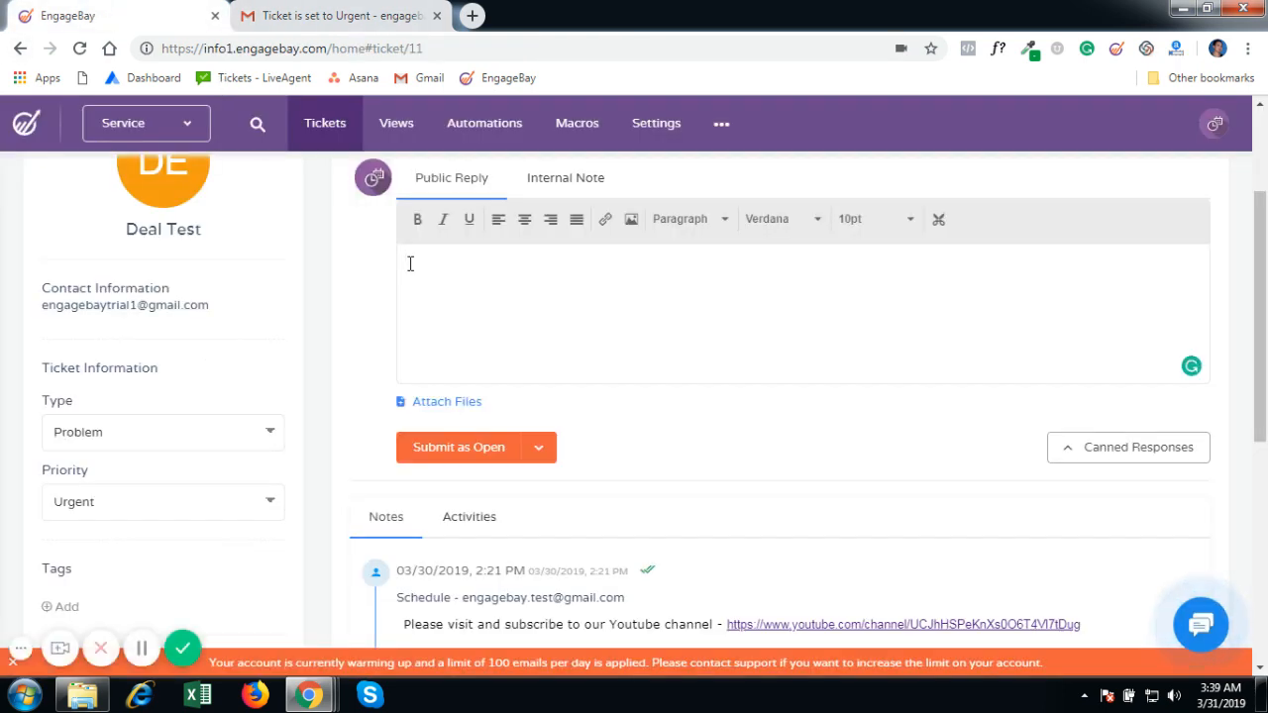